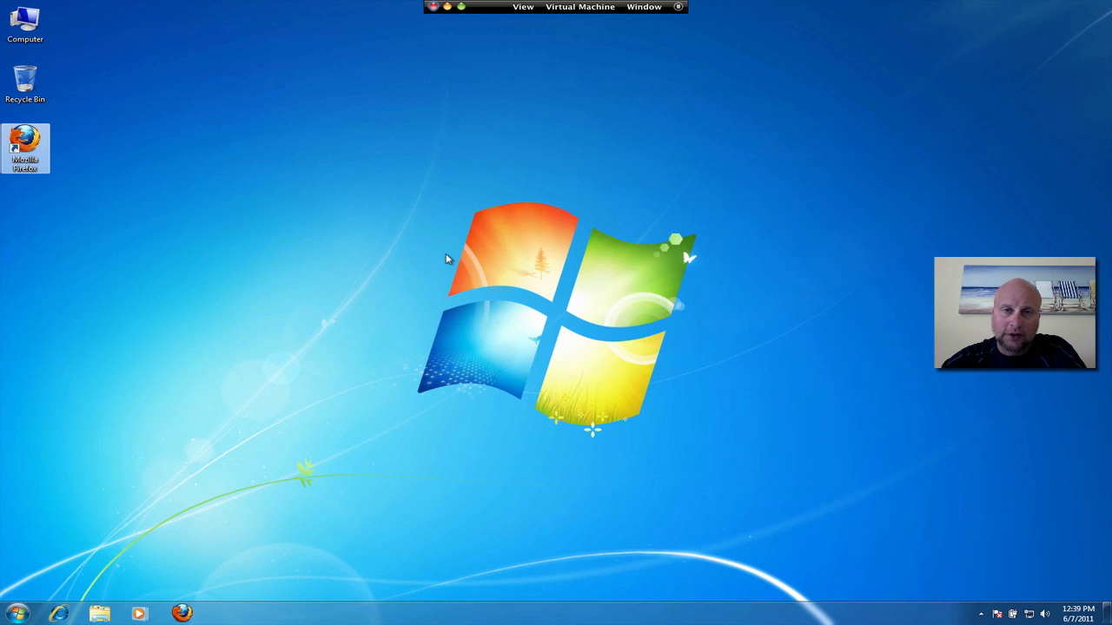
Launch Firefox, go to python.org and reach its download page.
double_click(25, 146)
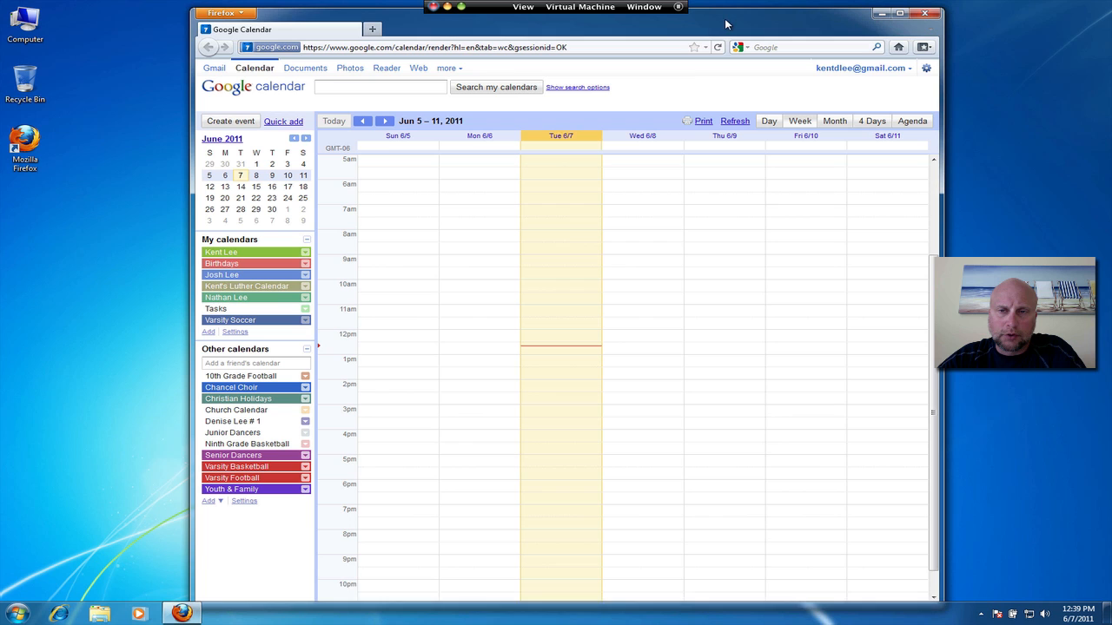
click(396, 47)
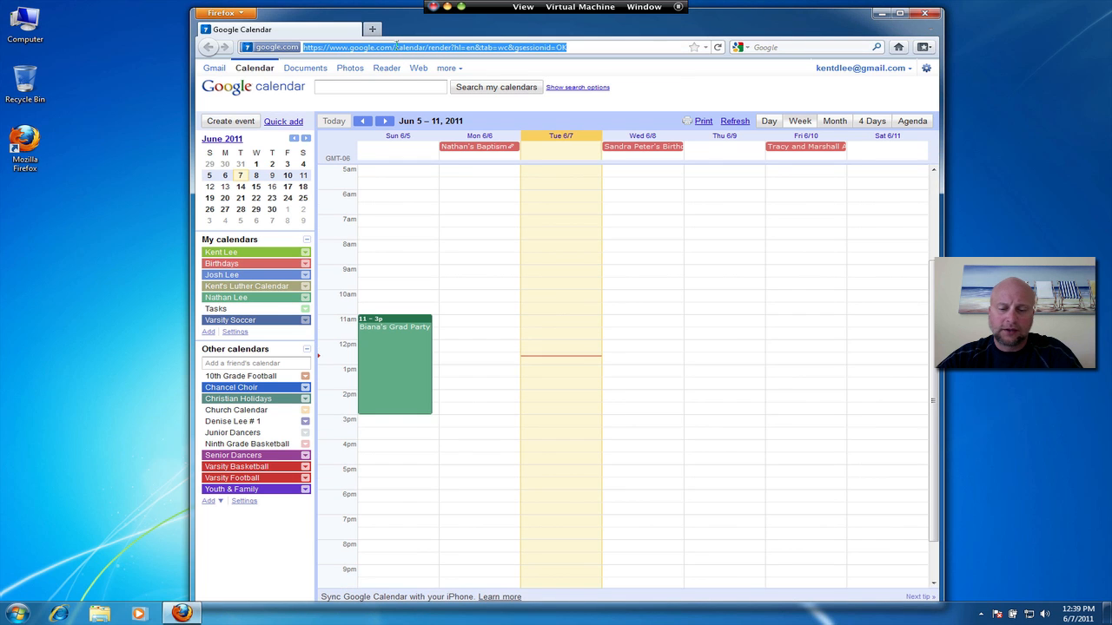
text(python.org)
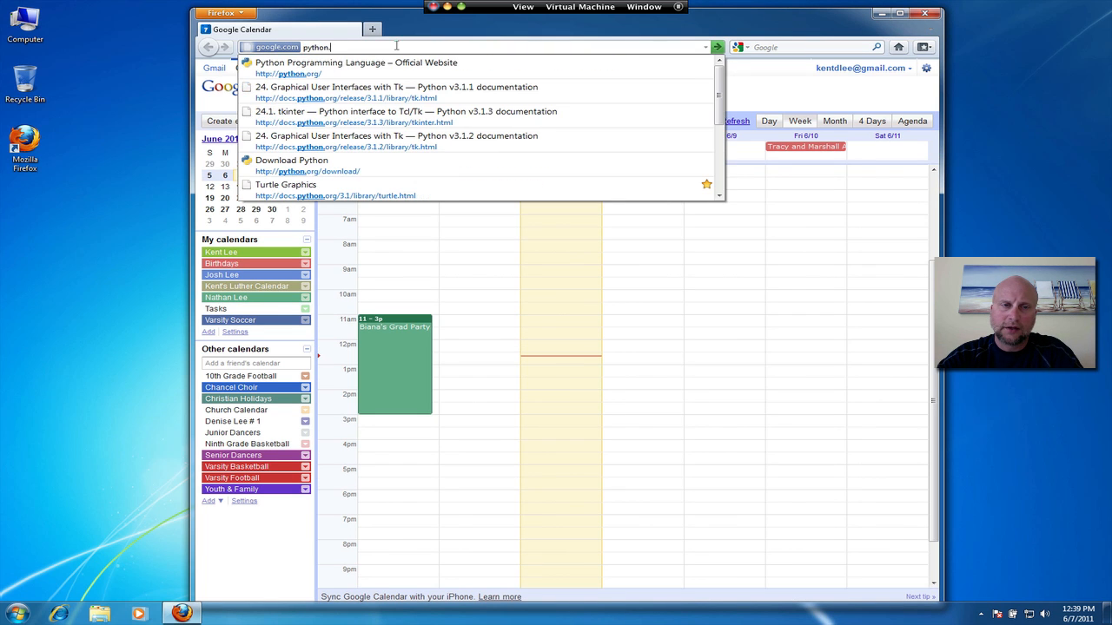
key(Return)
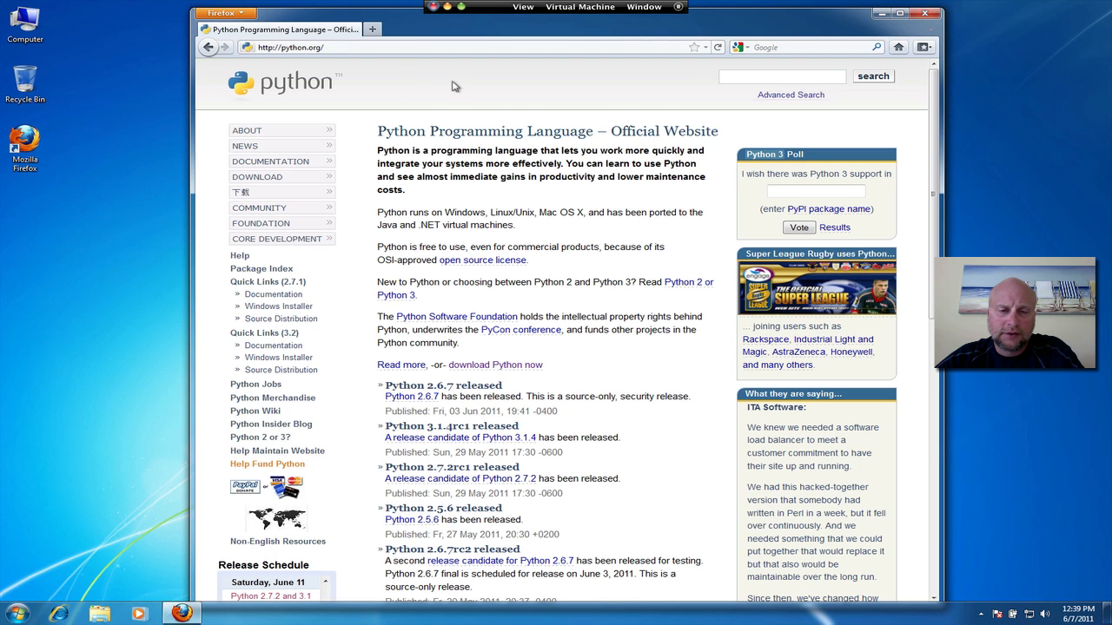
click(258, 177)
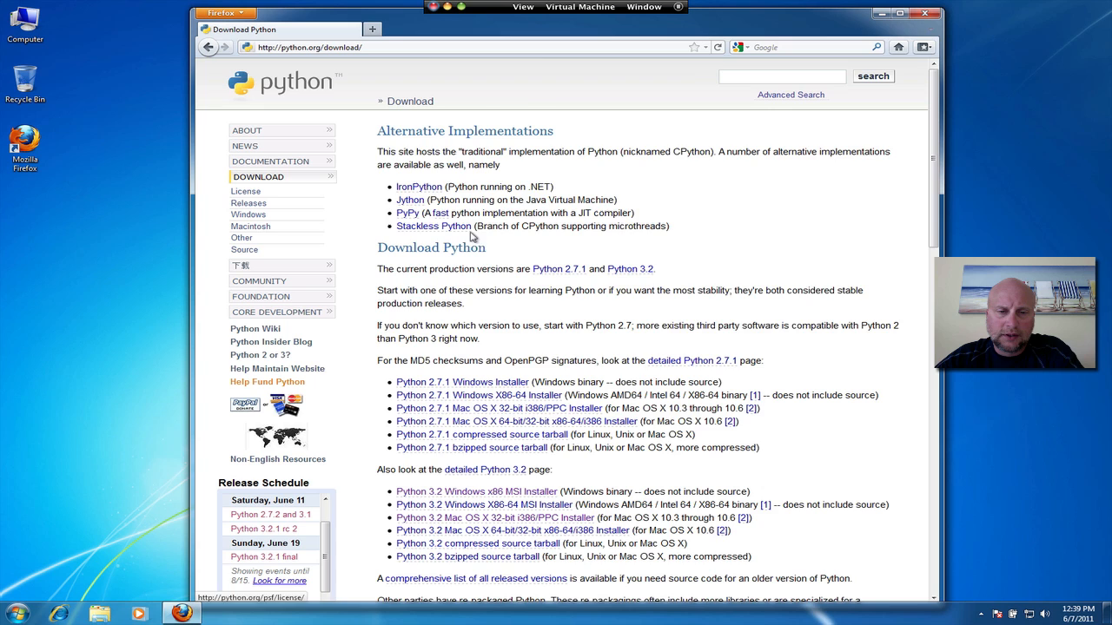
scroll(508, 260, down, 1)
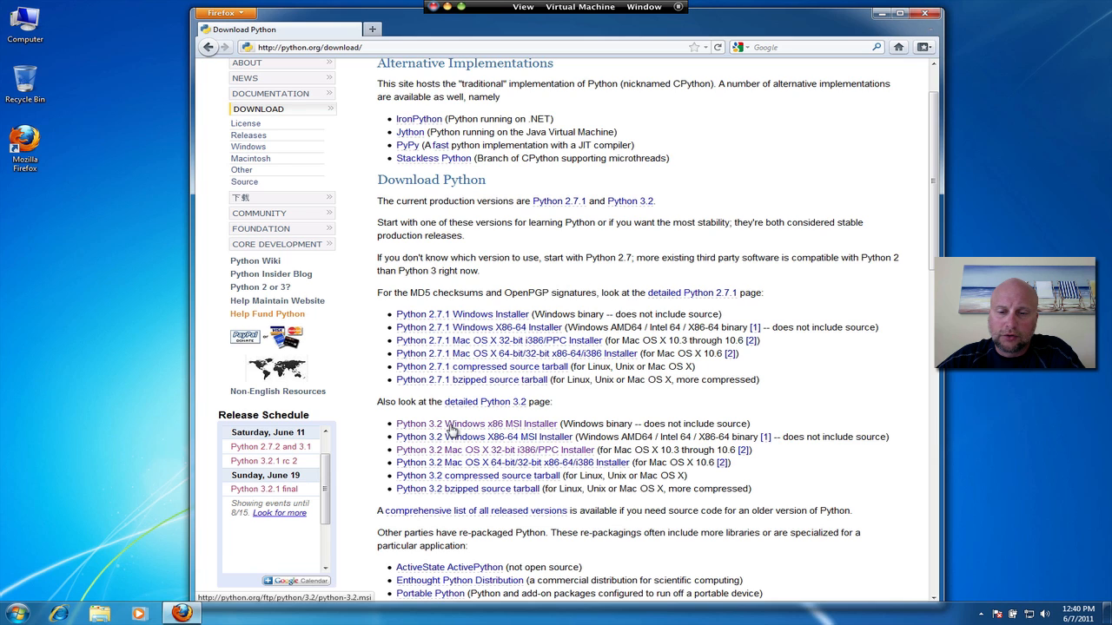
Start saving the Python 3.2 Windows x86 MSI installer, then pause this duplicate download.
click(452, 425)
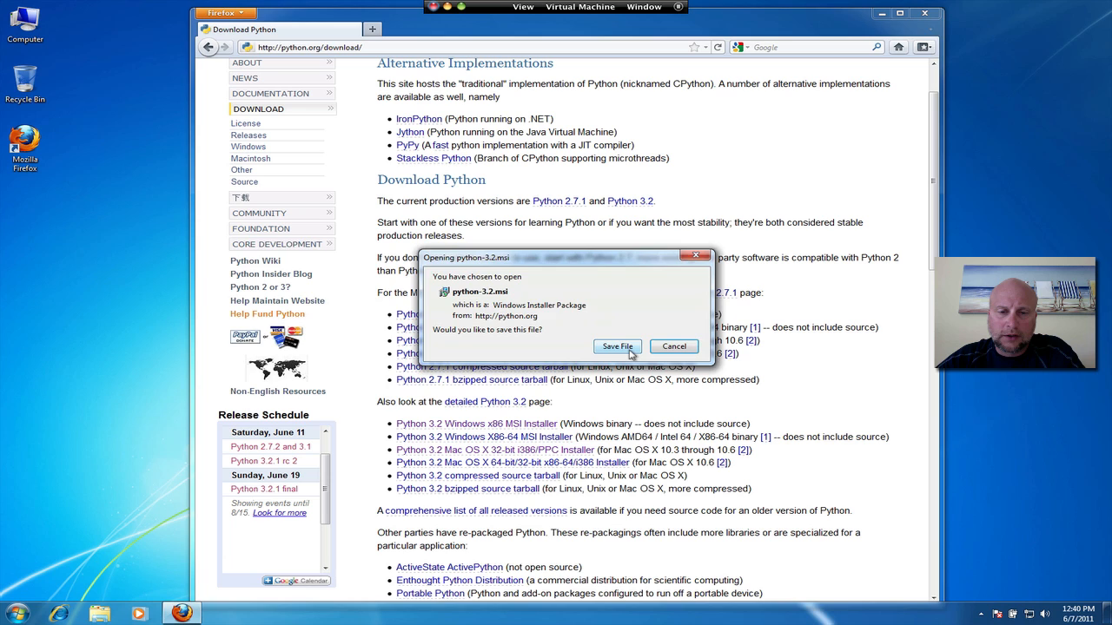
click(618, 347)
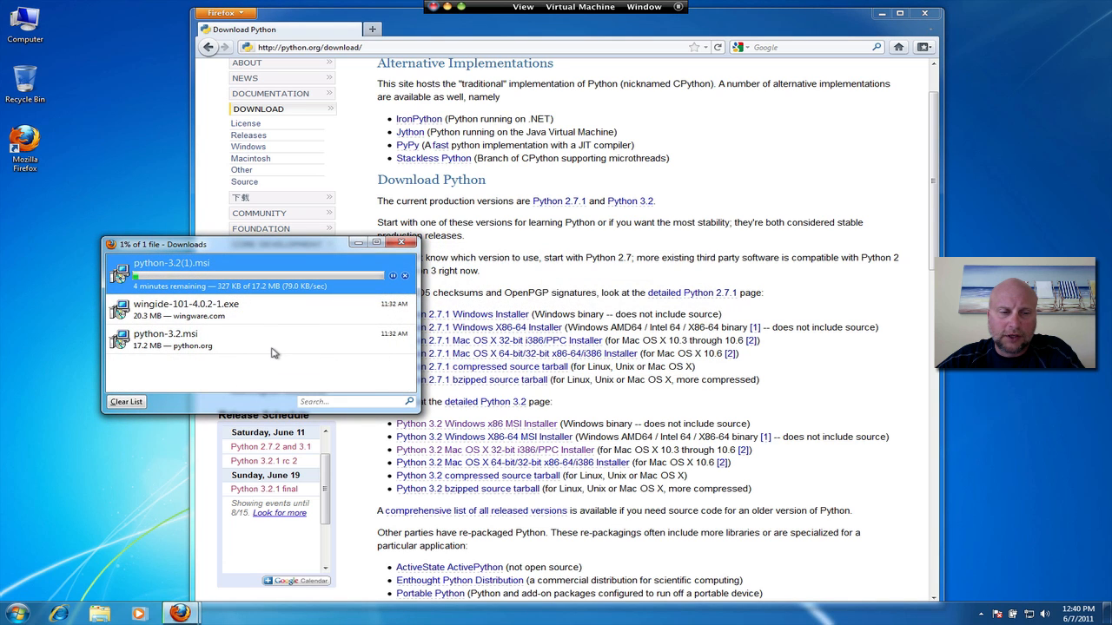
click(393, 277)
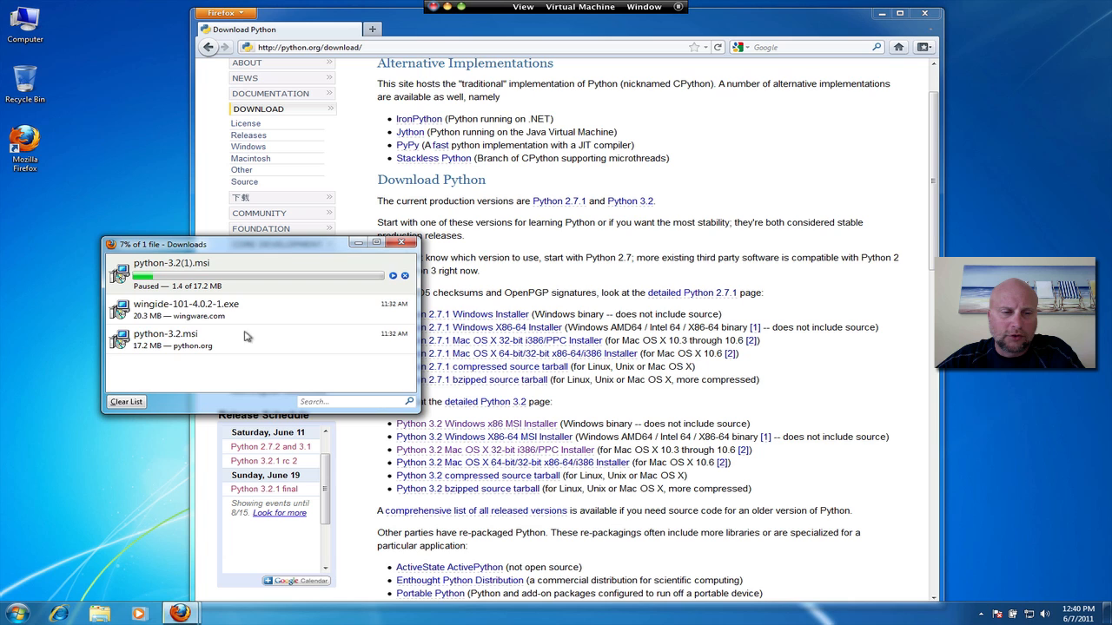
Move the earlier python-3.2.msi from its Downloads folder onto the desktop and select it.
click(177, 346)
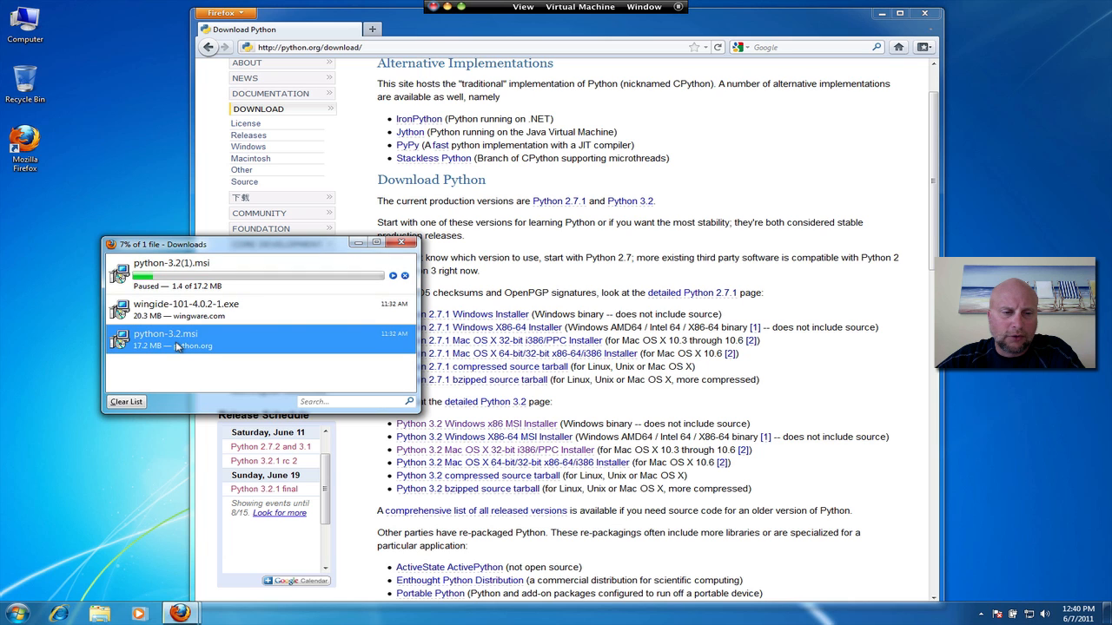
right_click(178, 341)
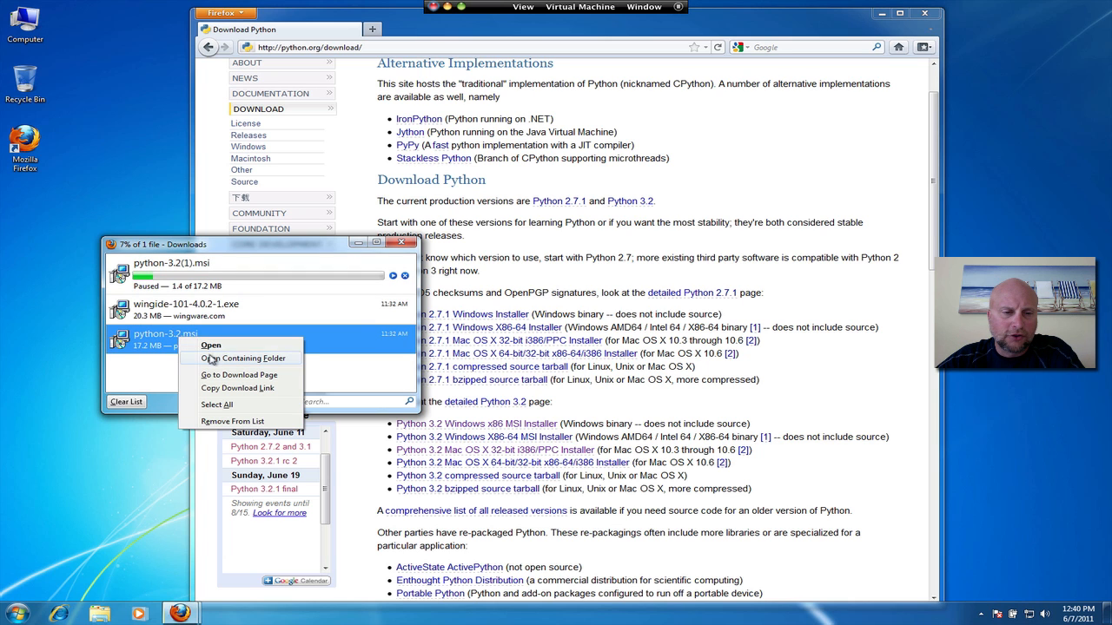
click(215, 358)
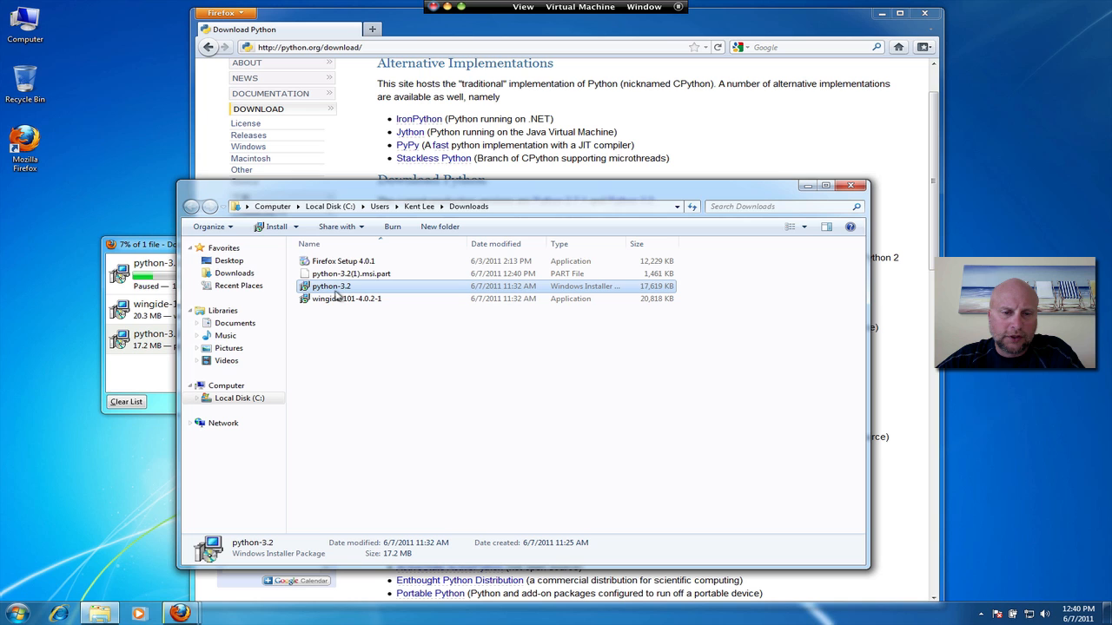
drag(335, 288, 26, 222)
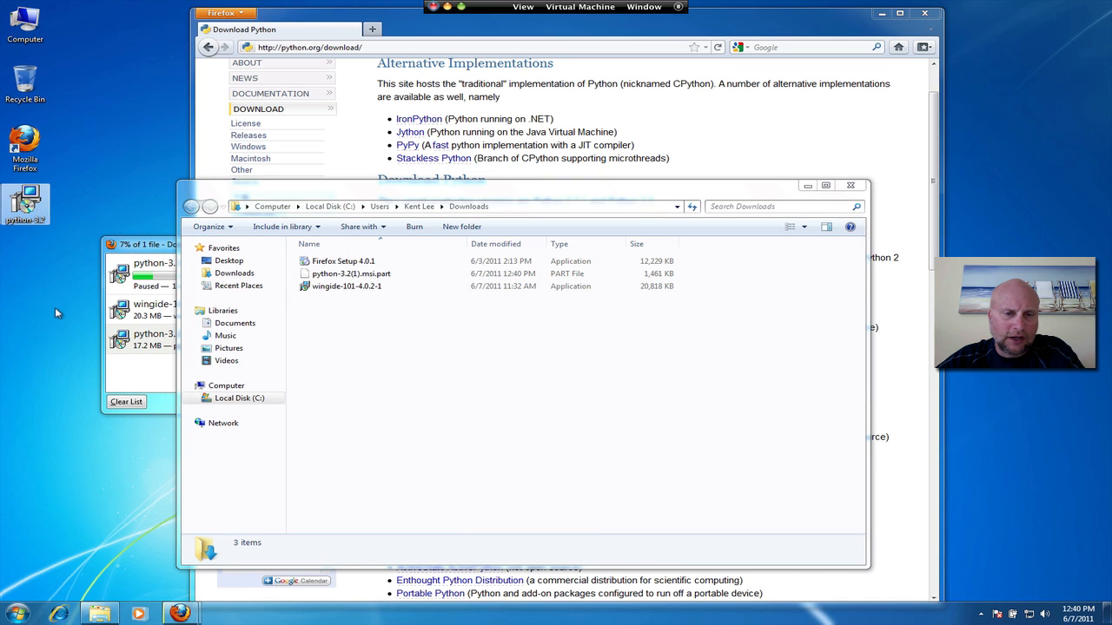
click(851, 185)
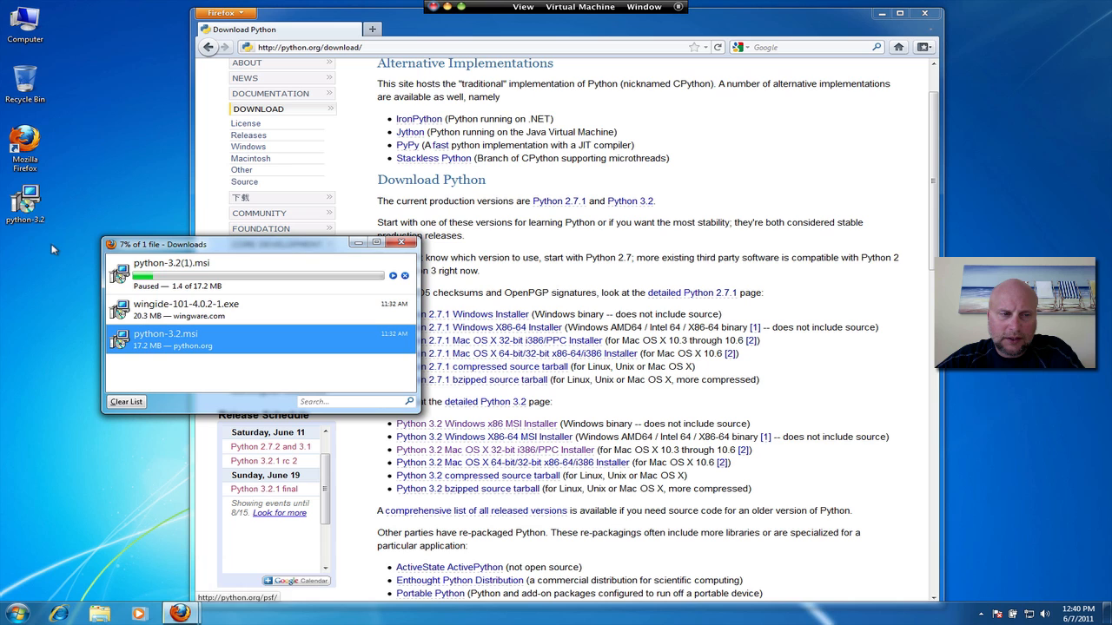
click(24, 206)
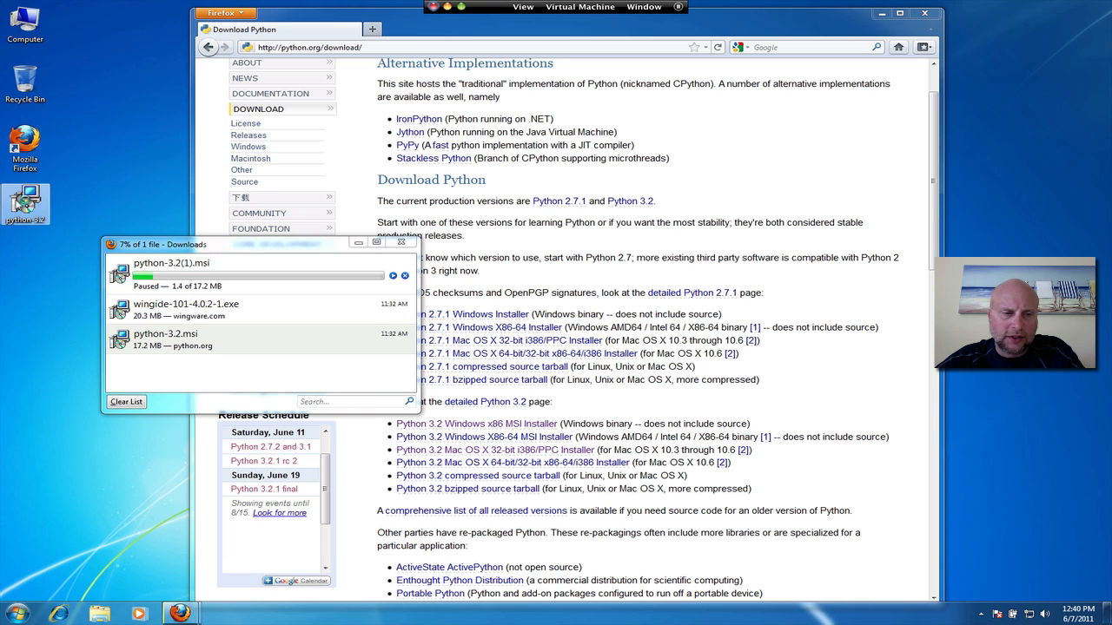
Run python-3.2.msi from the desktop, installing for all users into C:\Python32\ with all features.
double_click(24, 202)
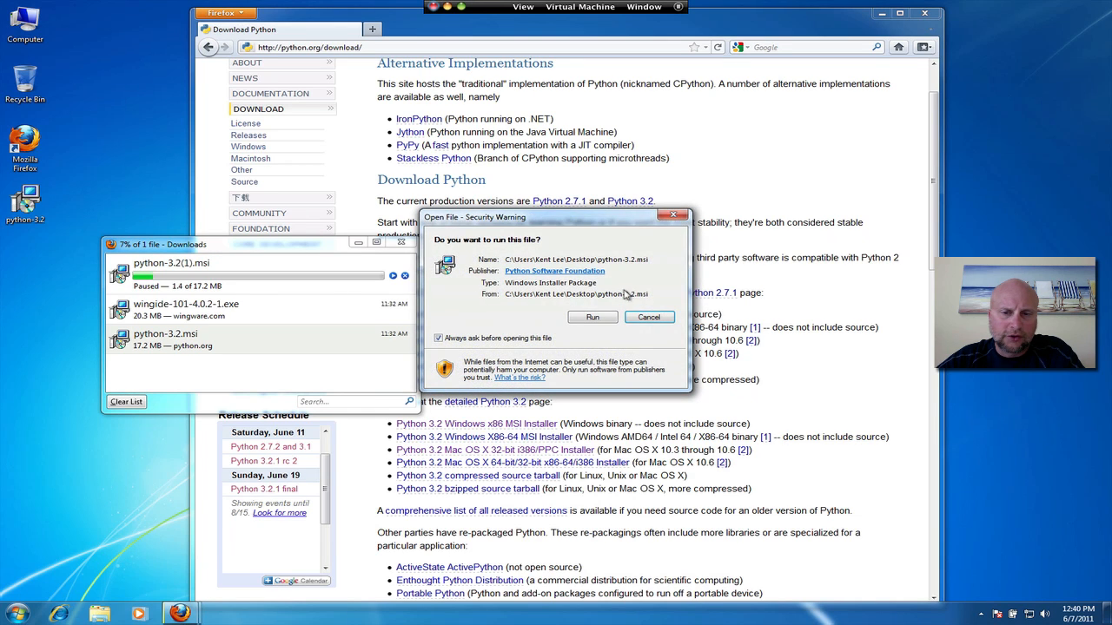
click(593, 318)
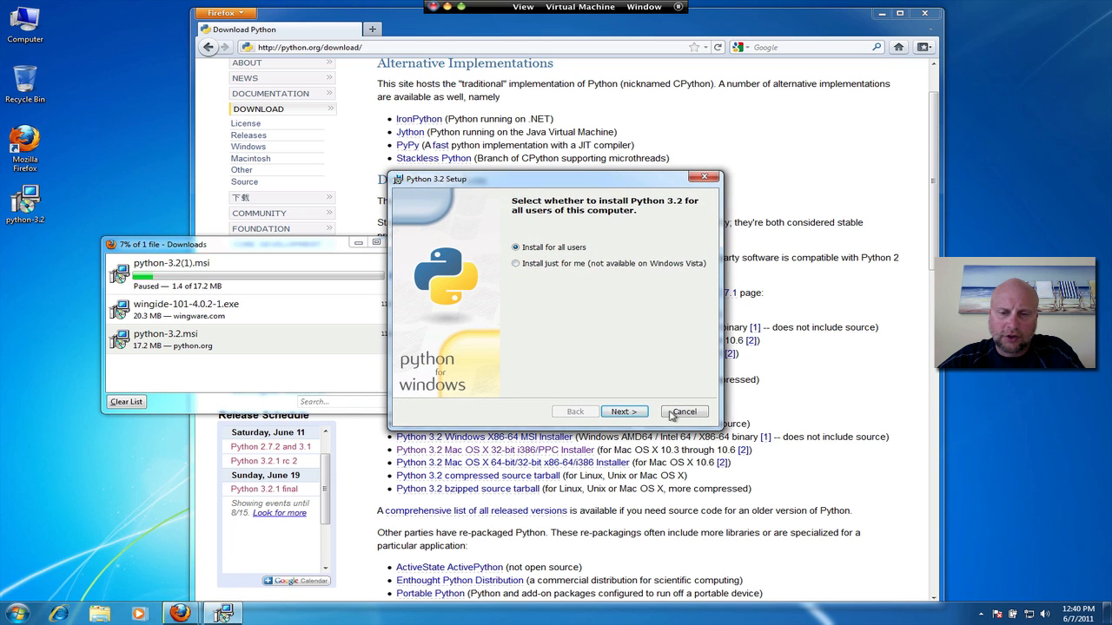
click(623, 412)
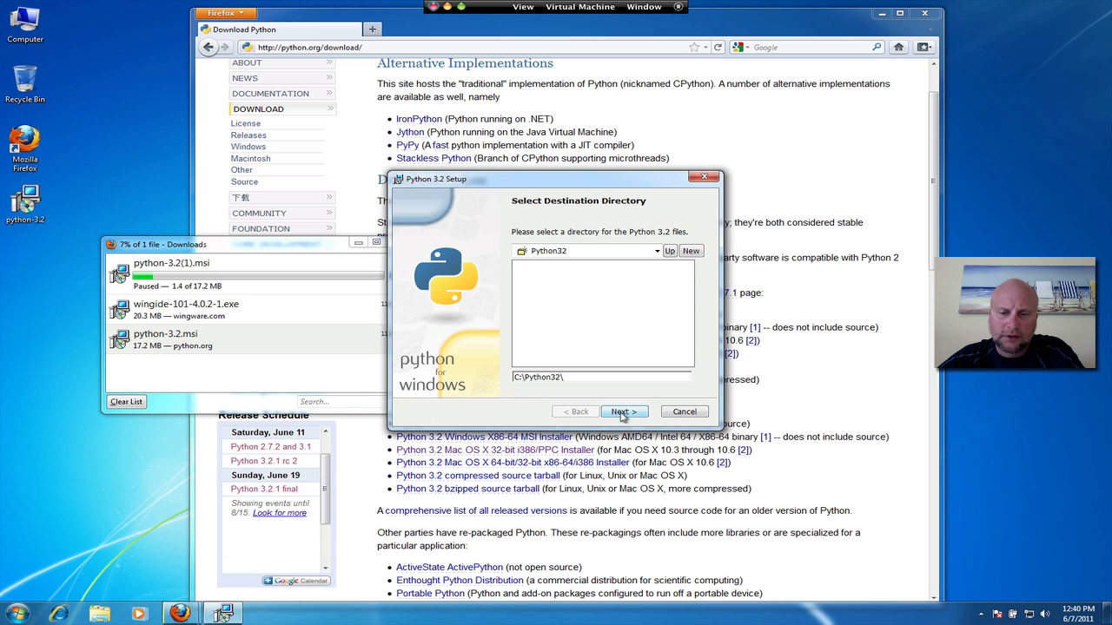
click(623, 412)
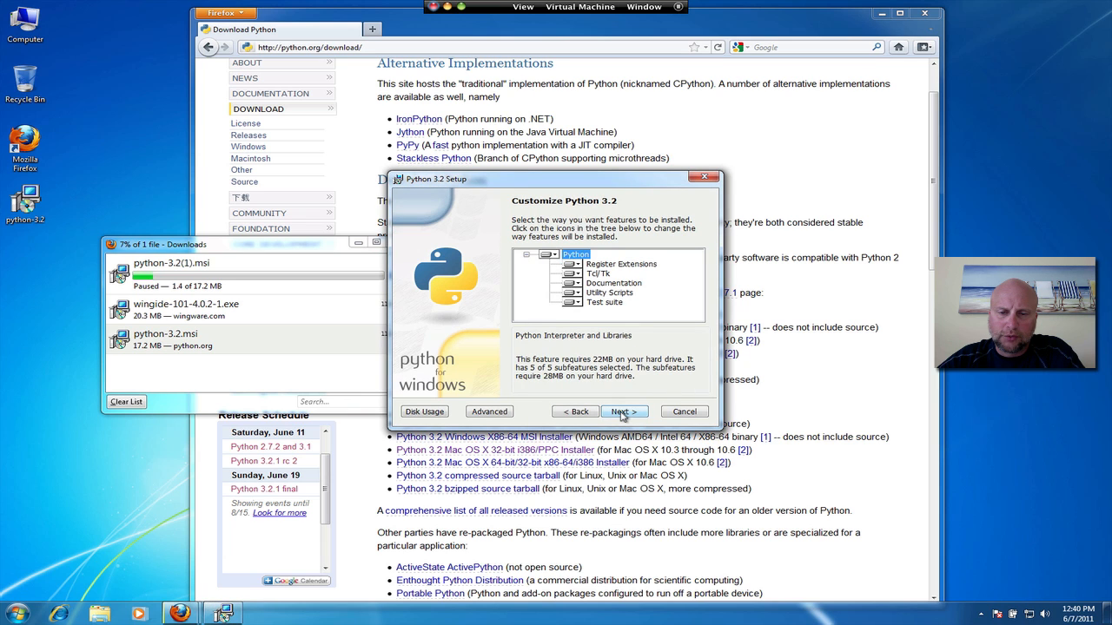
click(623, 412)
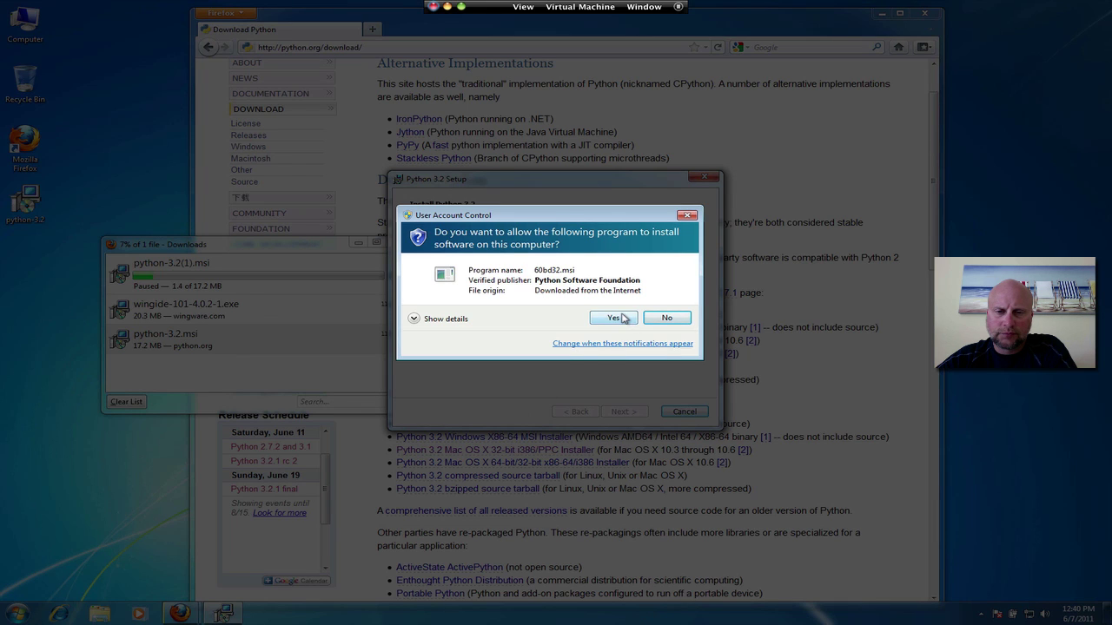
click(623, 318)
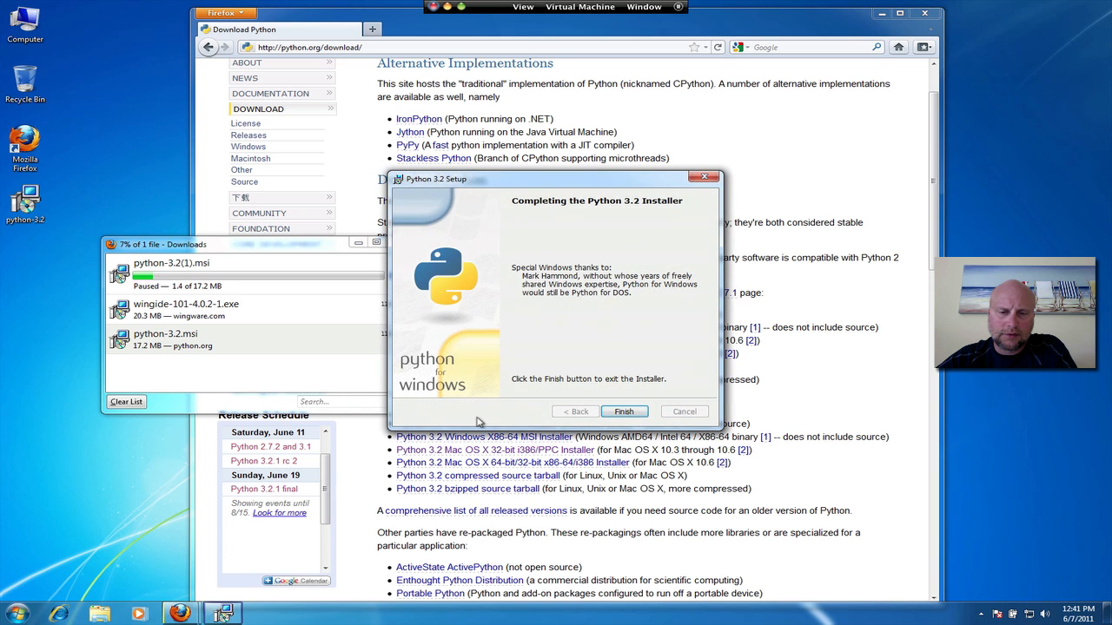
click(626, 412)
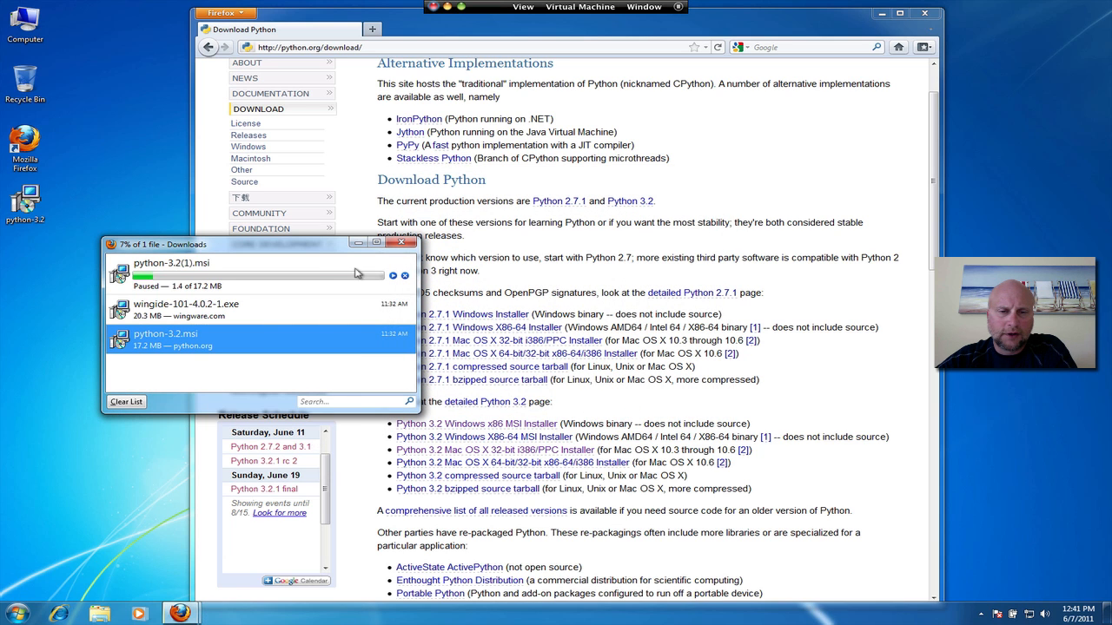
Close the Downloads list and navigate to wingware.com.
click(412, 247)
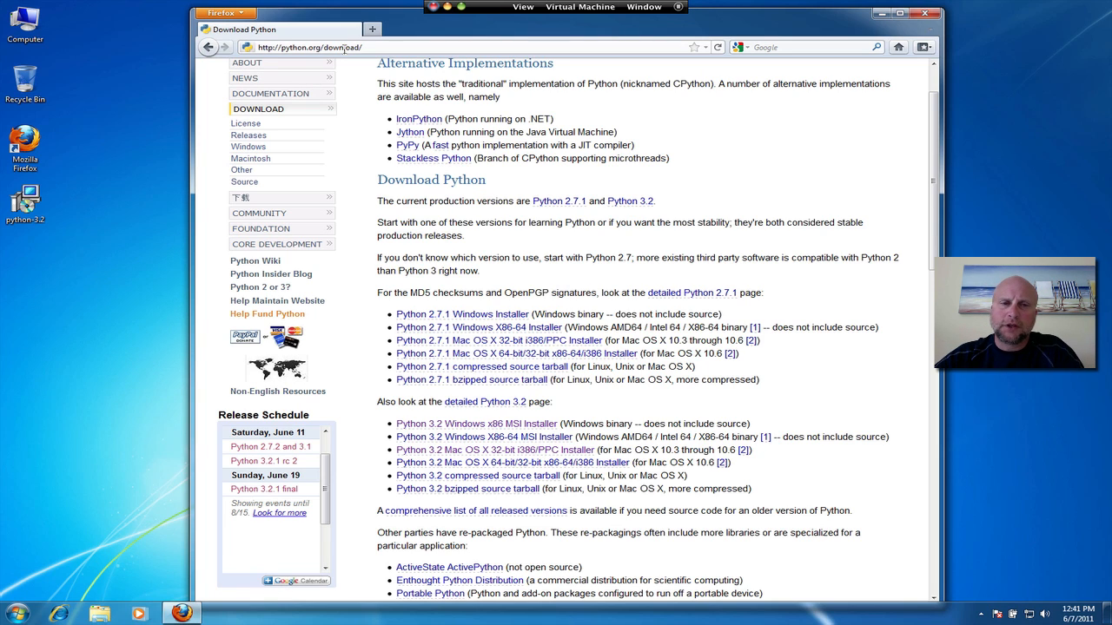
double_click(344, 48)
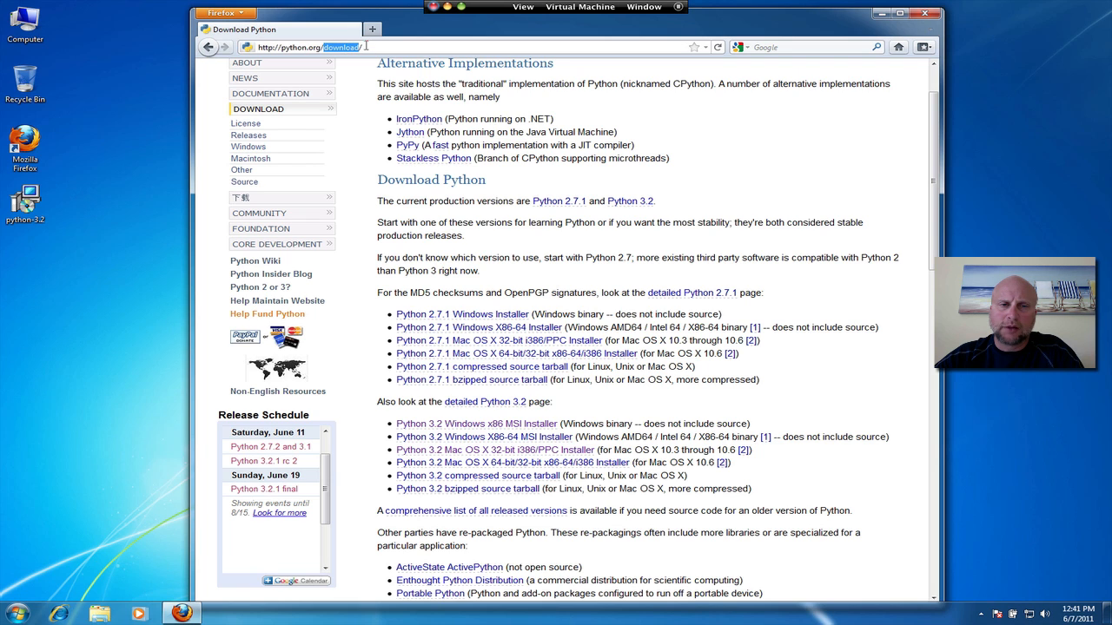
drag(366, 46, 244, 47)
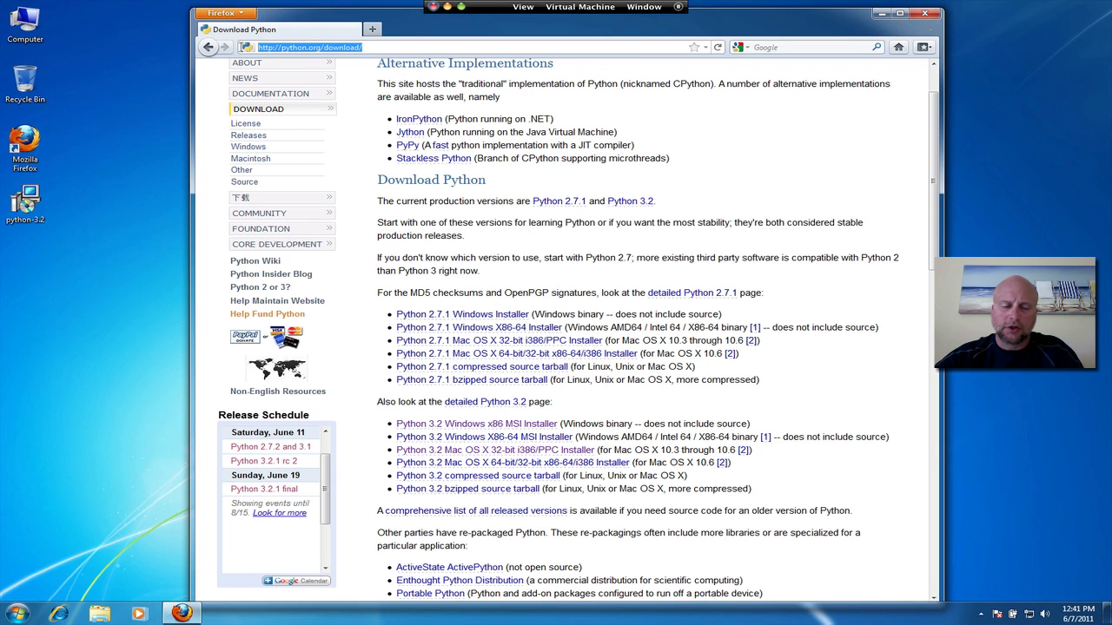
text(wingware.)
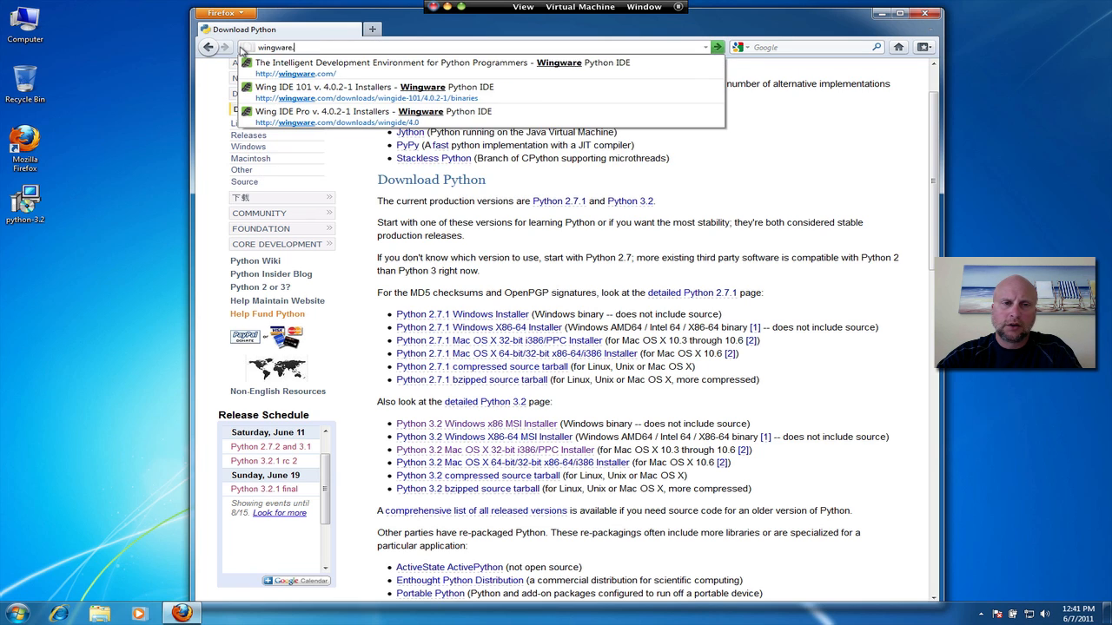
text(com)
key(Return)
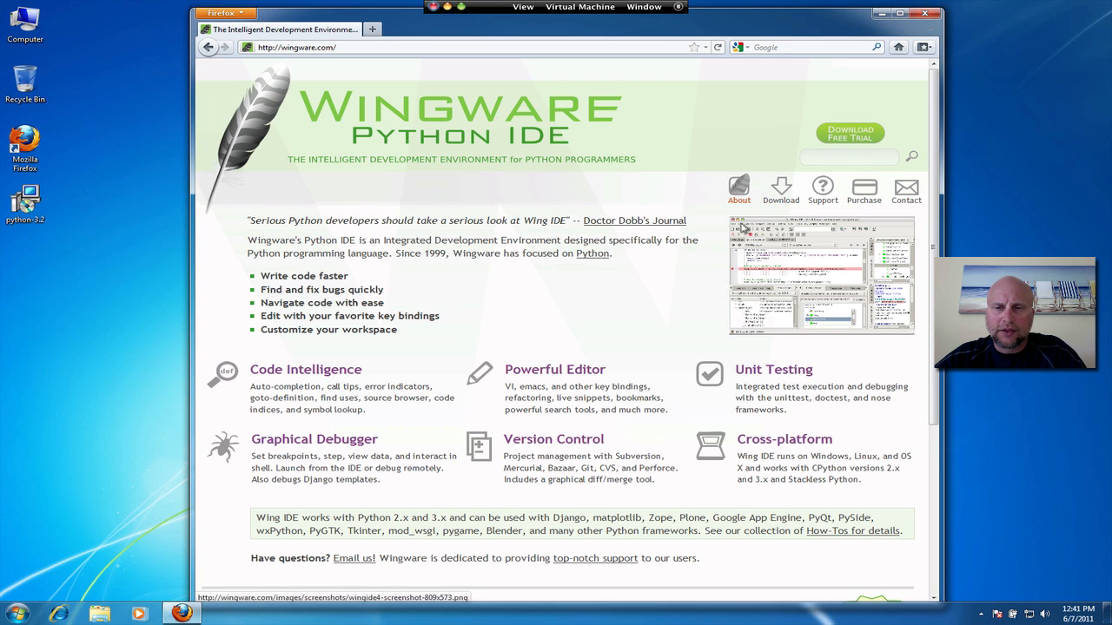
mouse_move(781, 191)
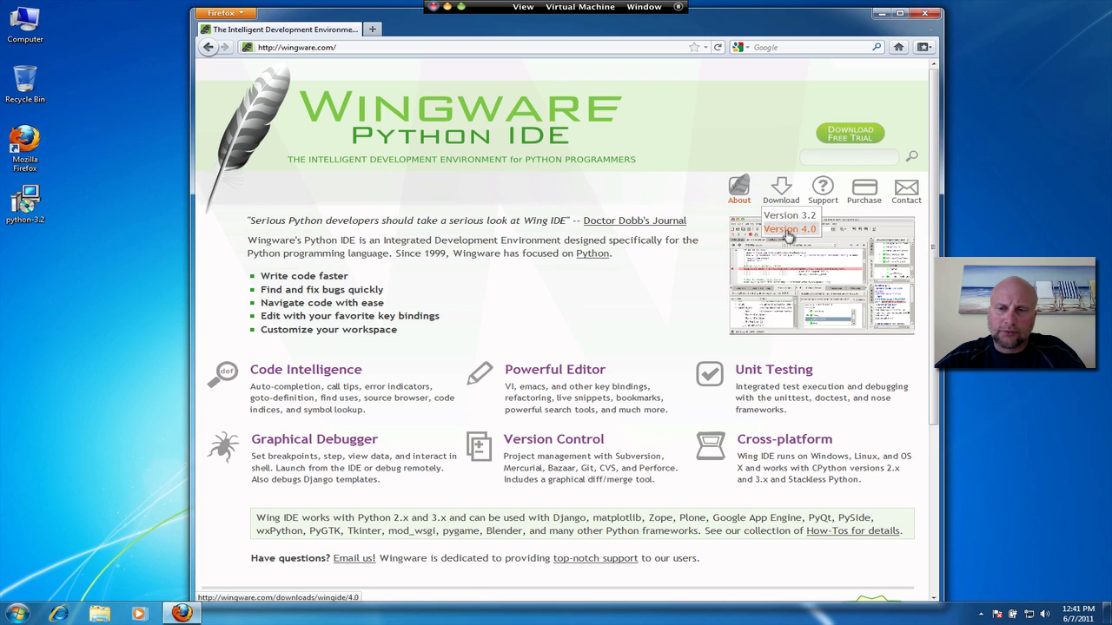
Go to the Version 4.0 installers, choose Wing IDE 101 and start its Windows installer download.
click(790, 235)
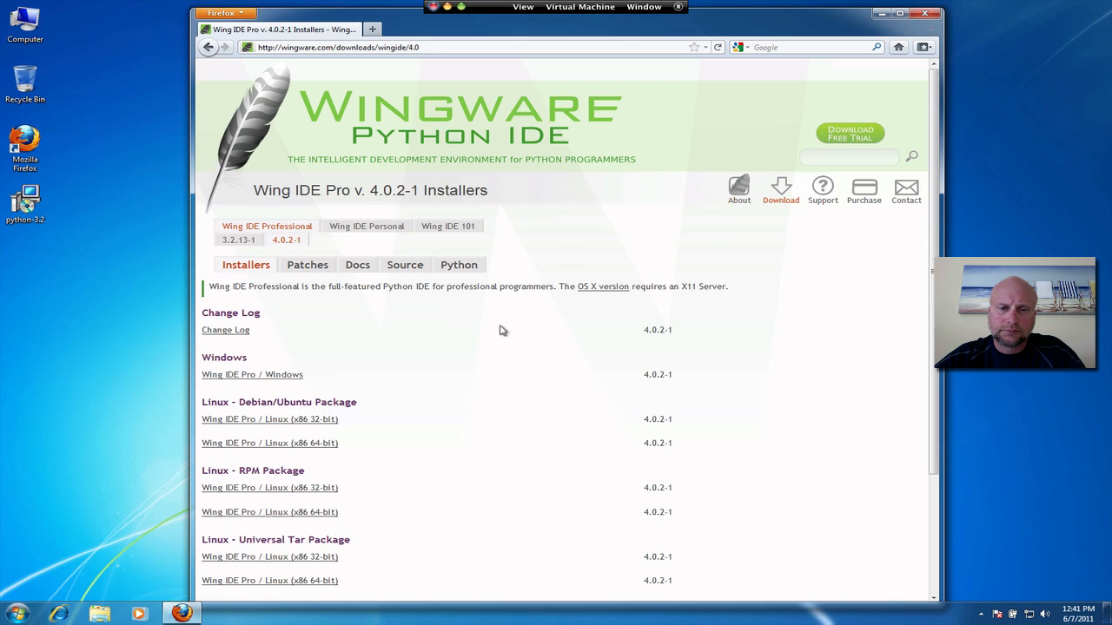
click(451, 229)
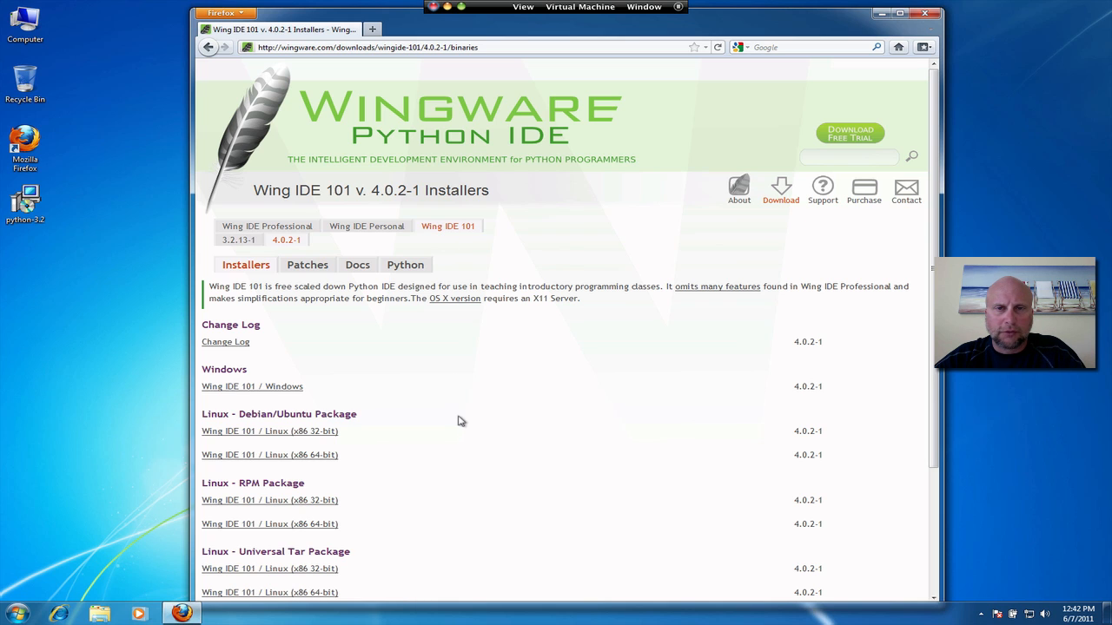
scroll(461, 420, down, 3)
scroll(460, 420, down, 2)
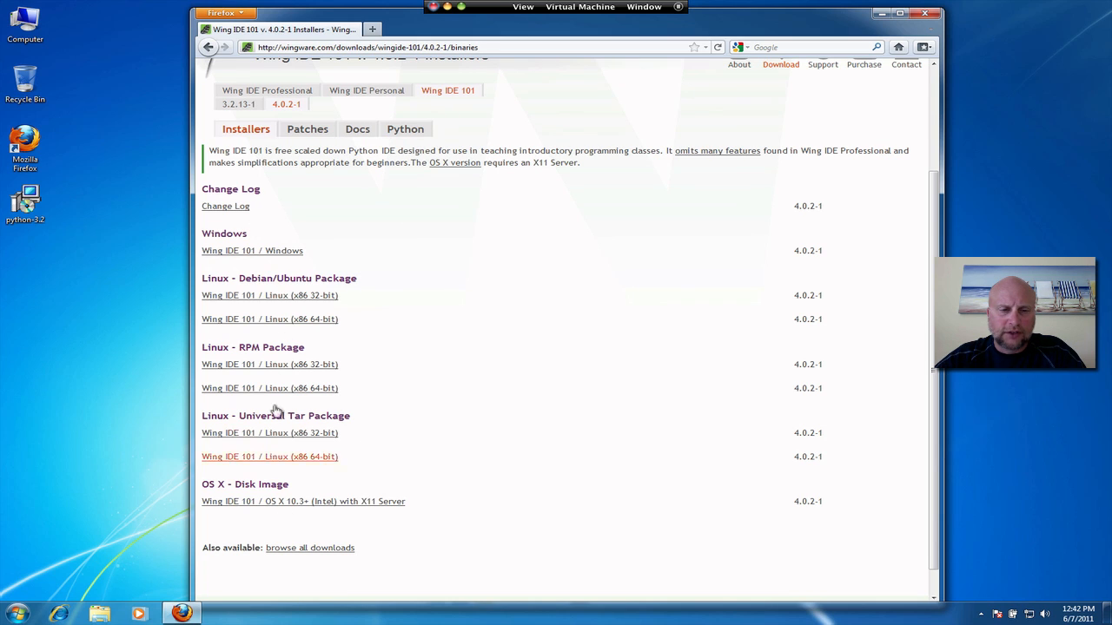
click(273, 252)
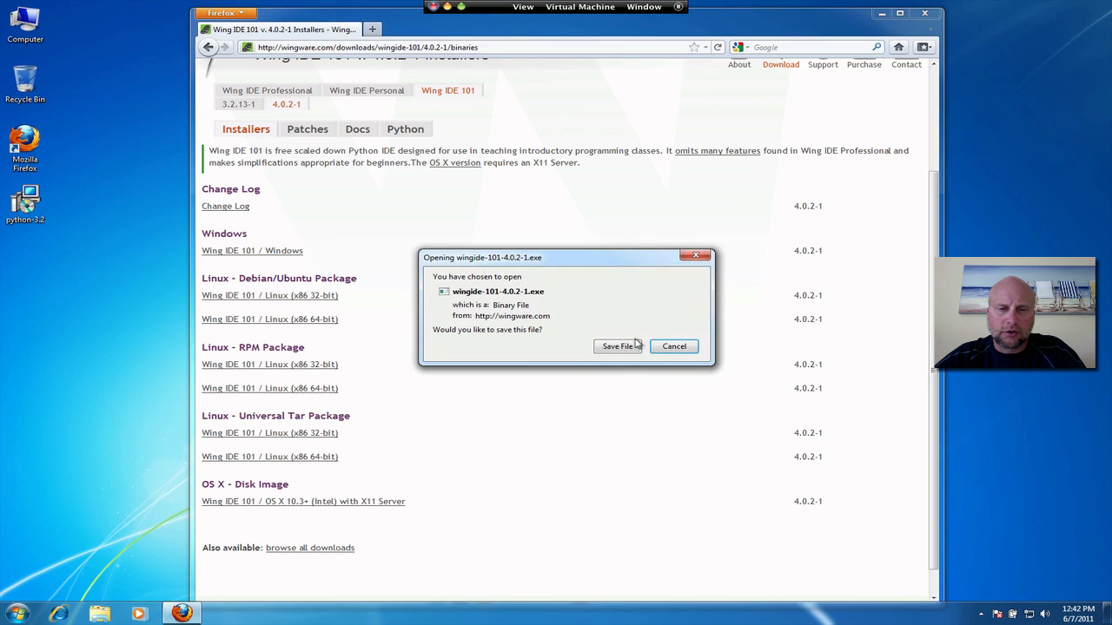
Save the file, then cancel the duplicate wingide-101-4.0.2-1(1).exe and python-3.2(1).msi downloads.
click(617, 346)
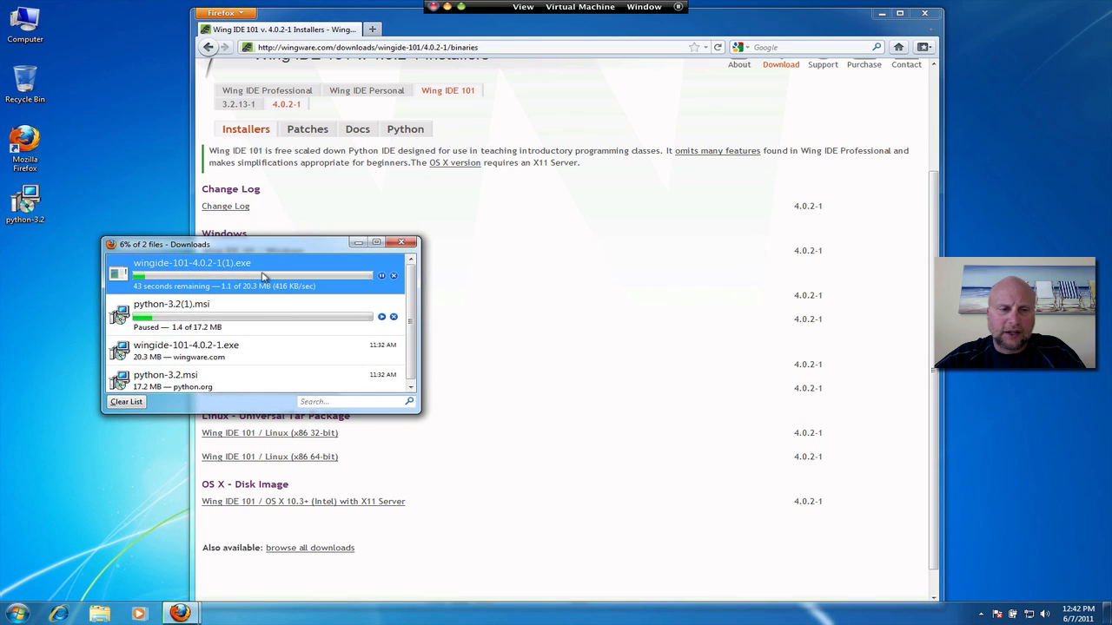
click(381, 276)
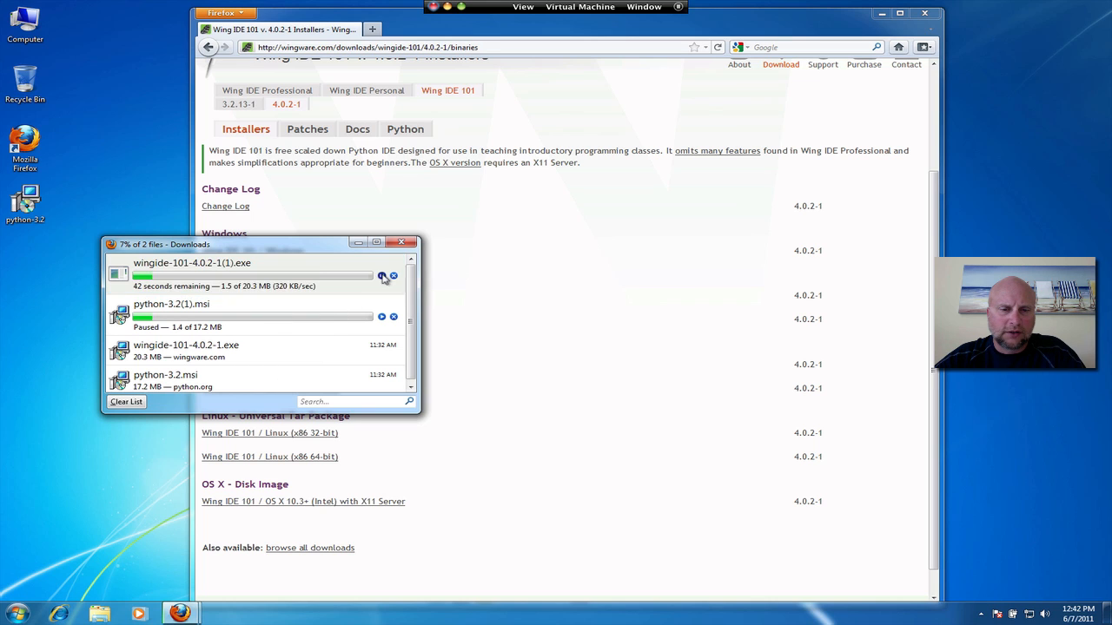
click(393, 276)
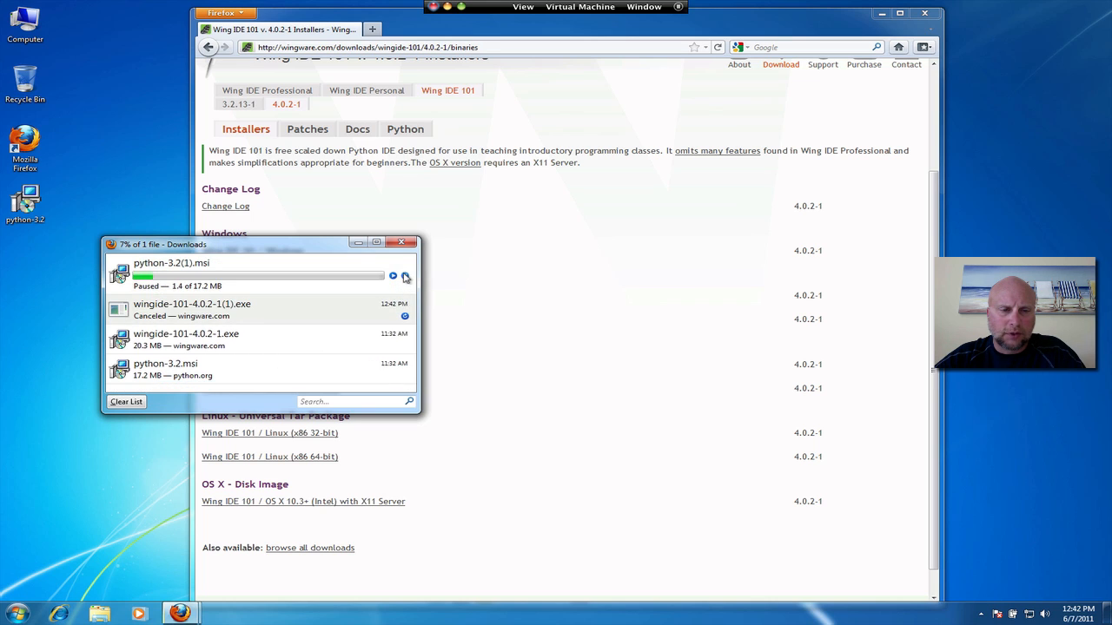
click(406, 276)
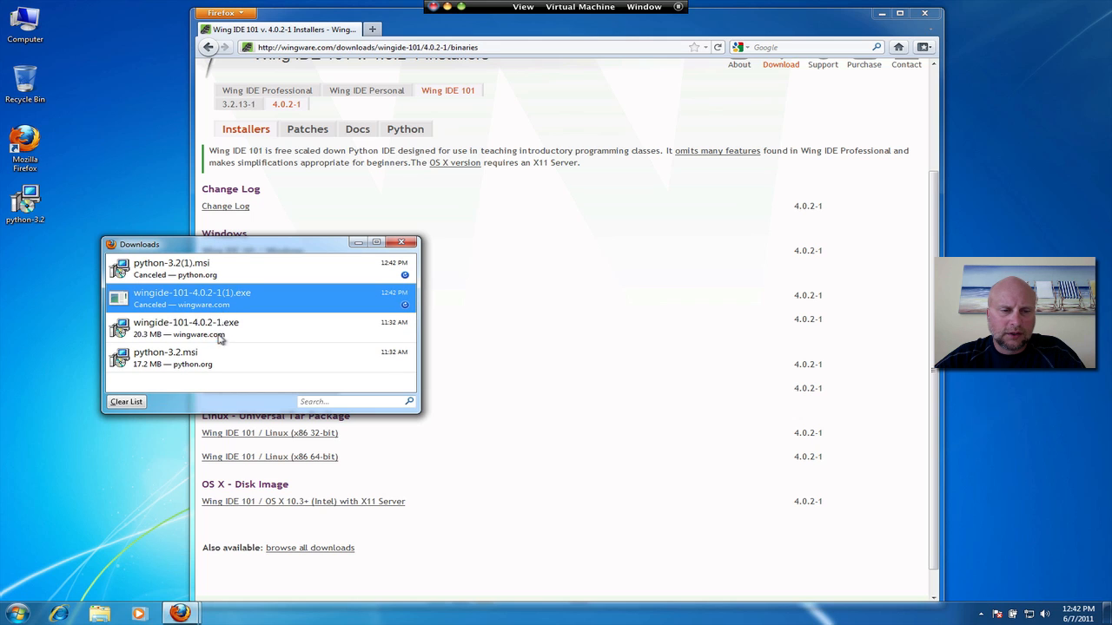
Move wingide-101-4.0.2-1.exe from its Downloads folder onto the desktop and close both download windows.
click(221, 330)
right_click(222, 337)
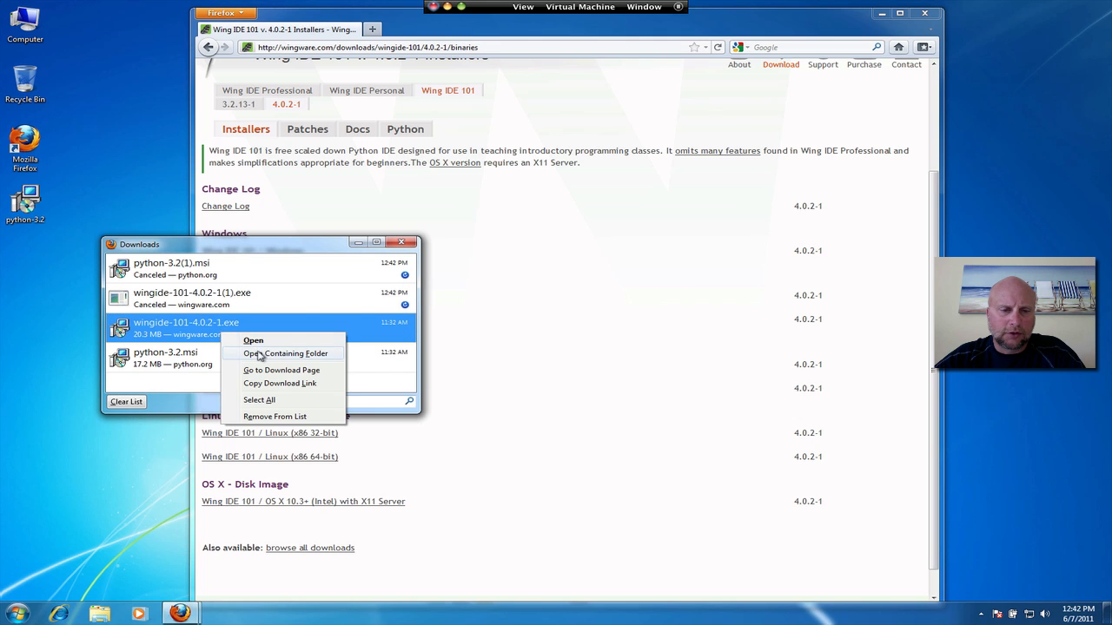
click(261, 355)
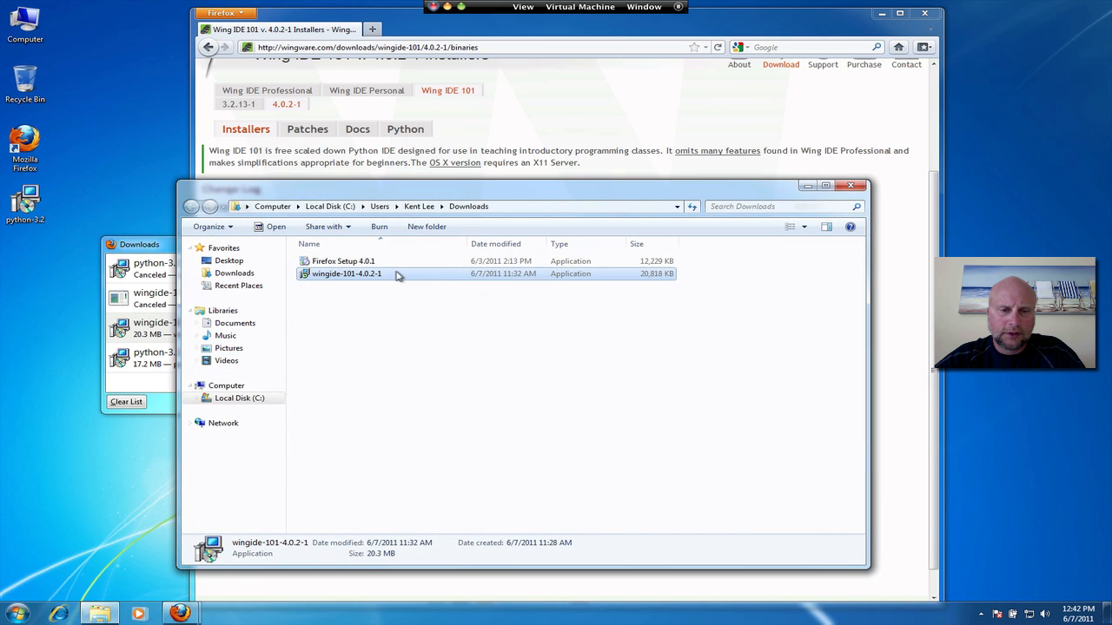
drag(395, 276, 74, 209)
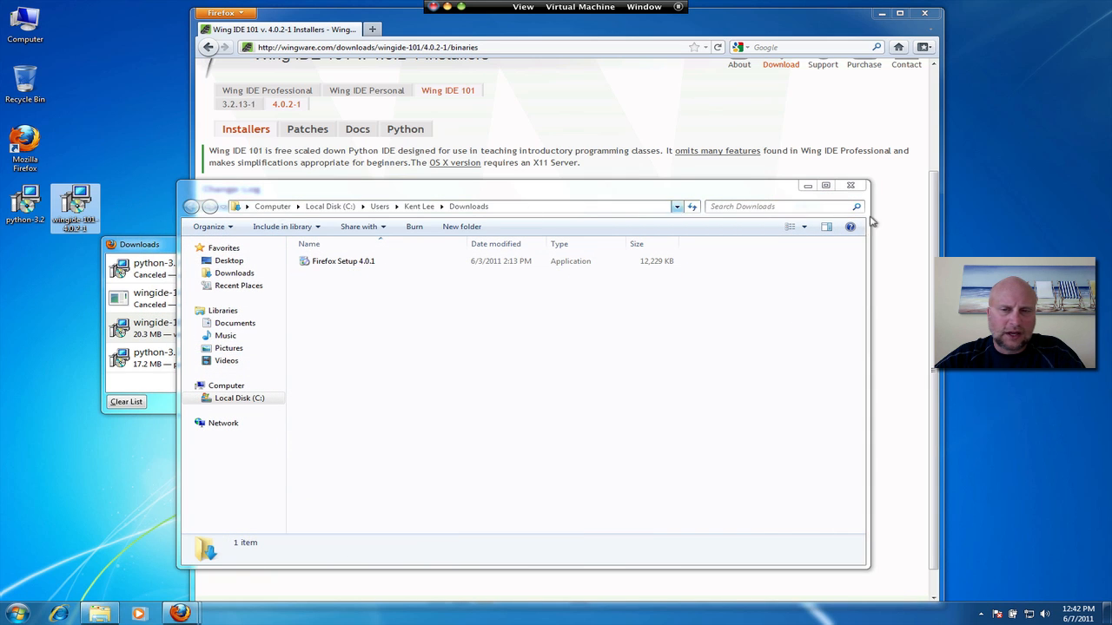
click(846, 186)
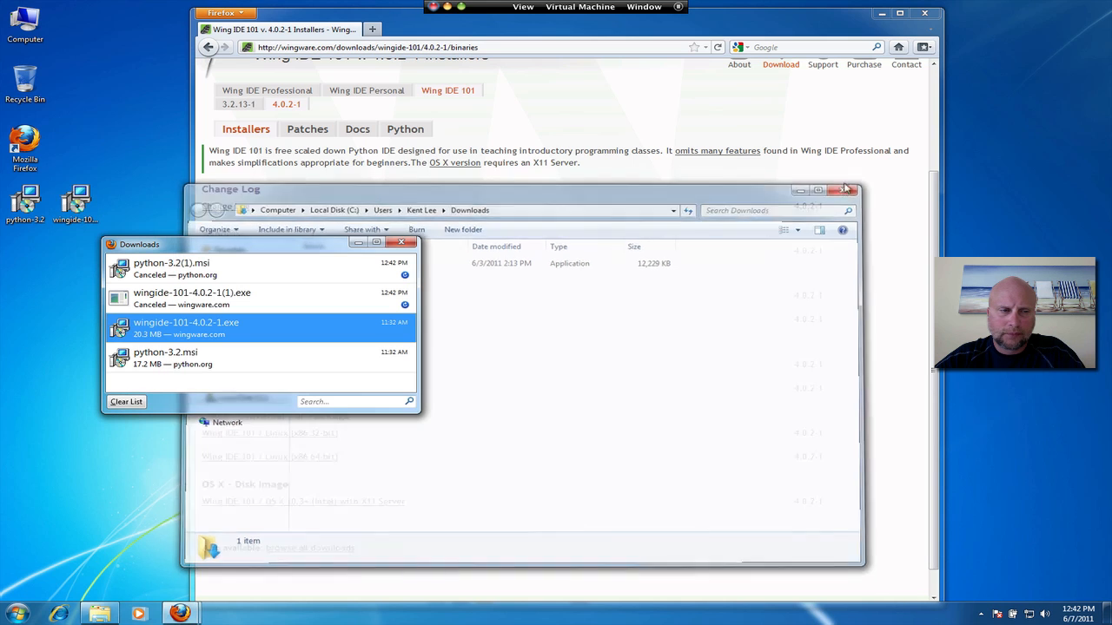
click(401, 243)
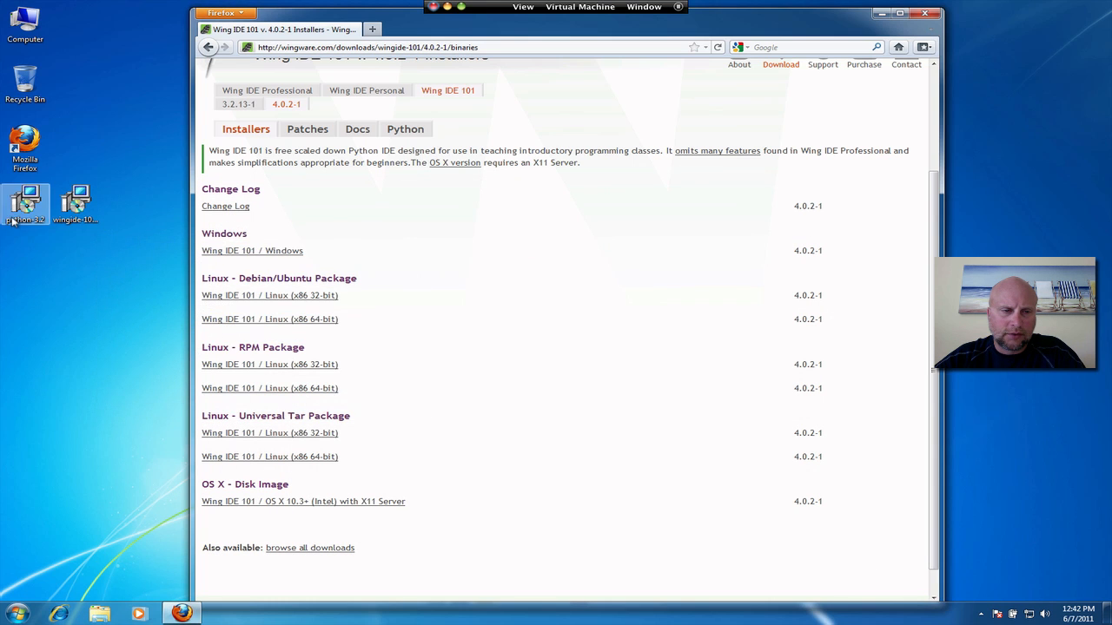
Run the Wing IDE 101 installer from the desktop with permission and accept its license agreement.
double_click(78, 205)
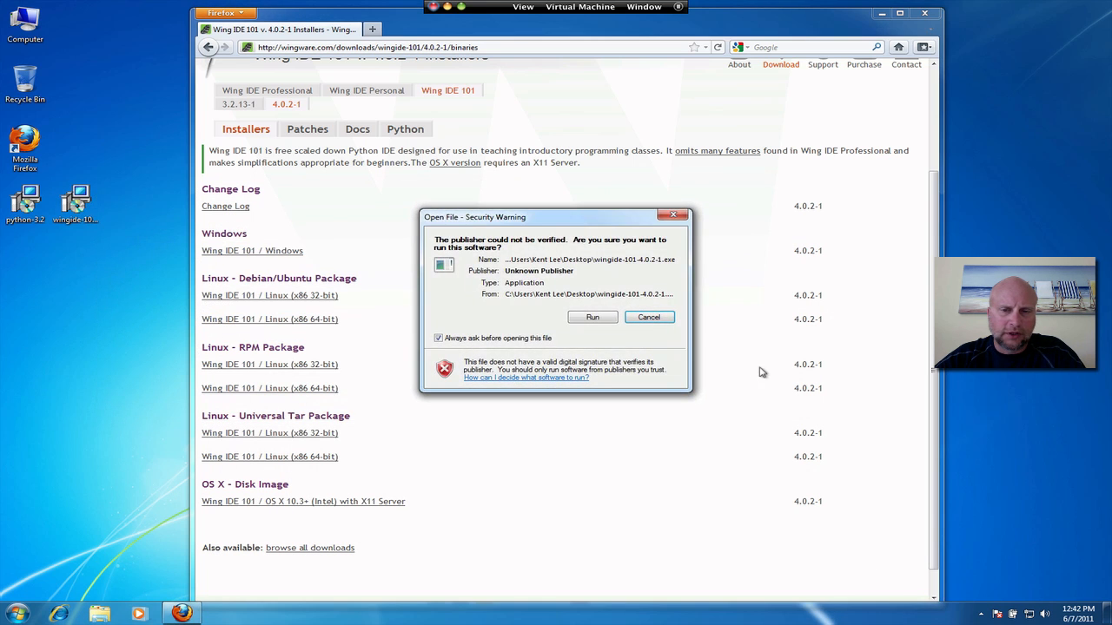
click(593, 317)
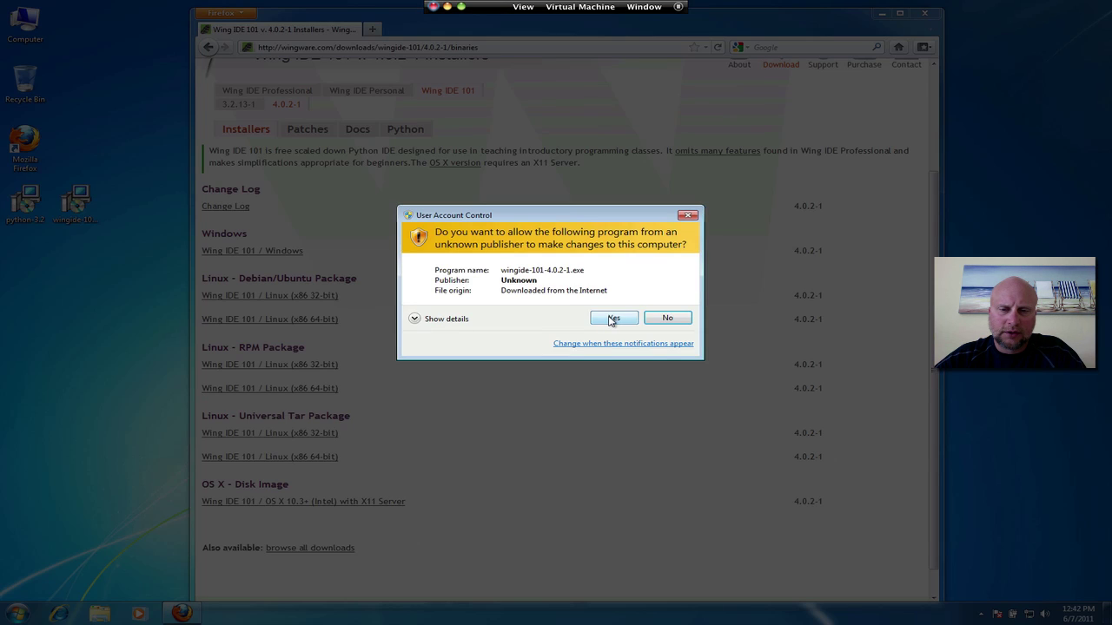
click(613, 318)
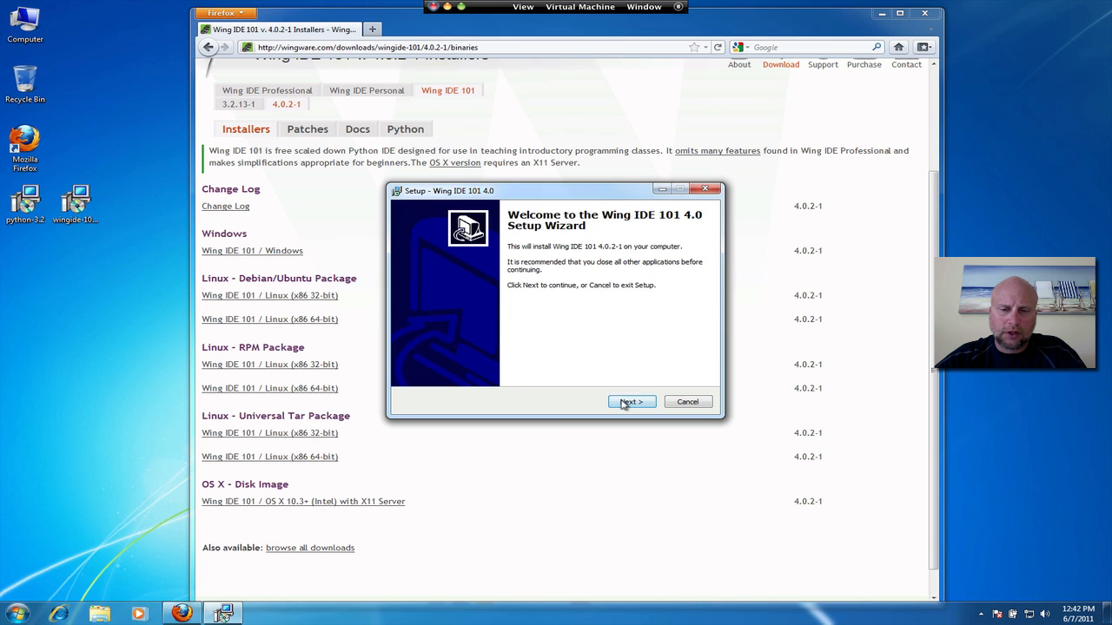
click(631, 401)
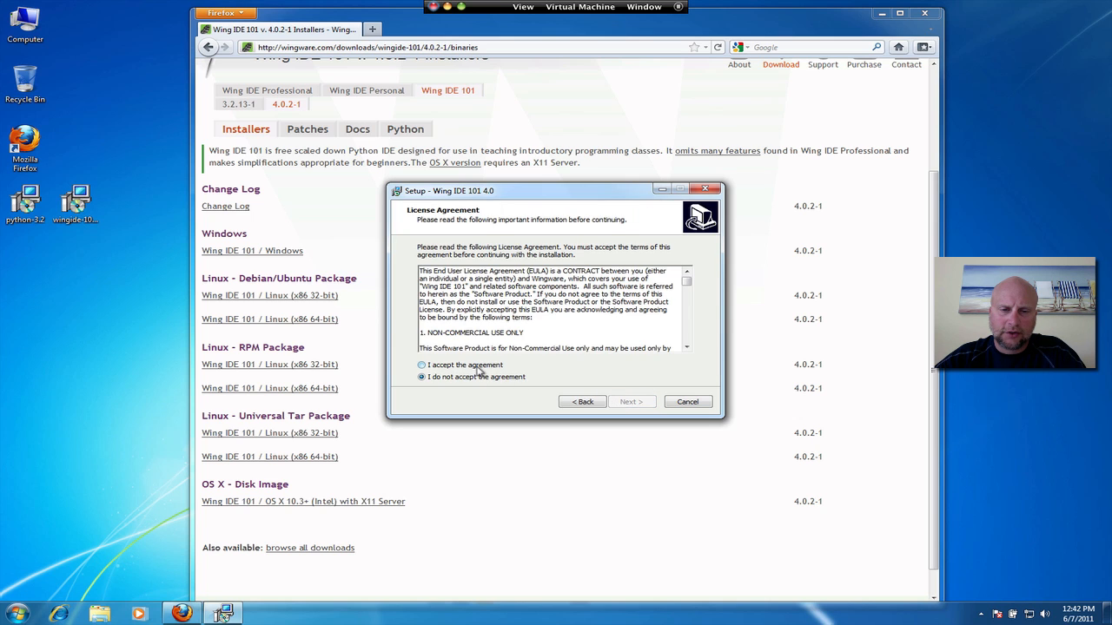
click(422, 365)
Install to the default folder and Start Menu folder, then finish with Wing IDE launched.
click(630, 402)
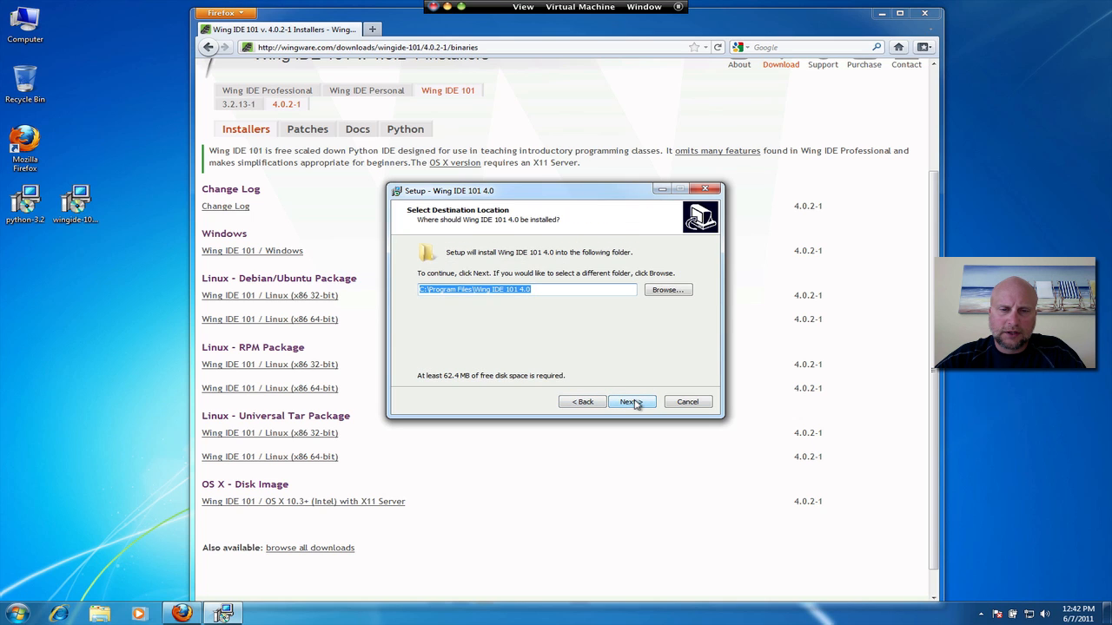
click(631, 402)
click(631, 402)
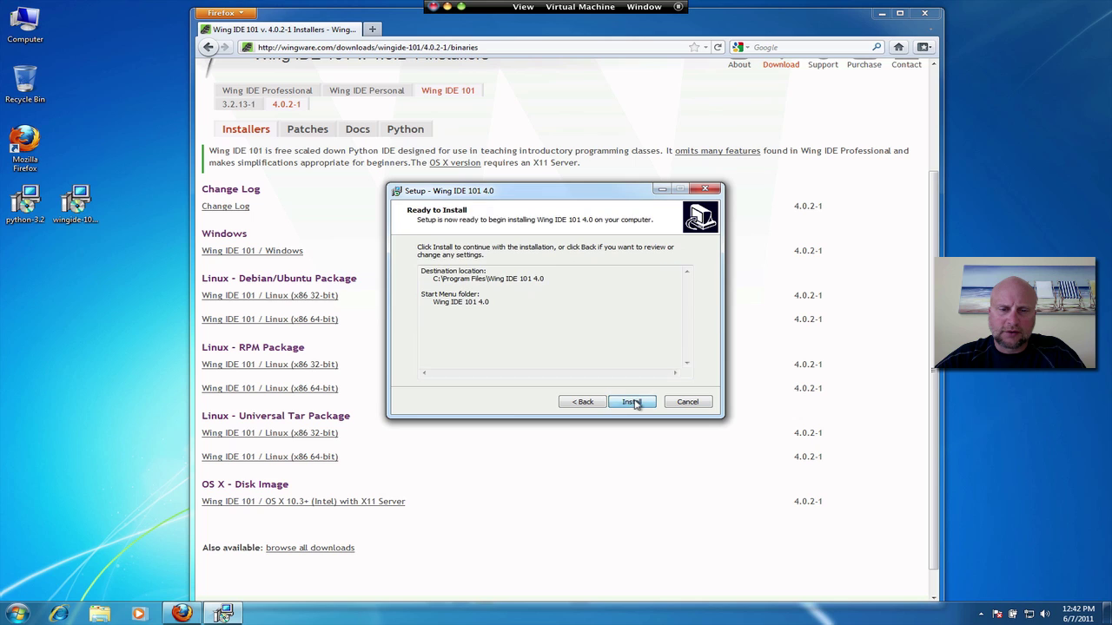
click(631, 402)
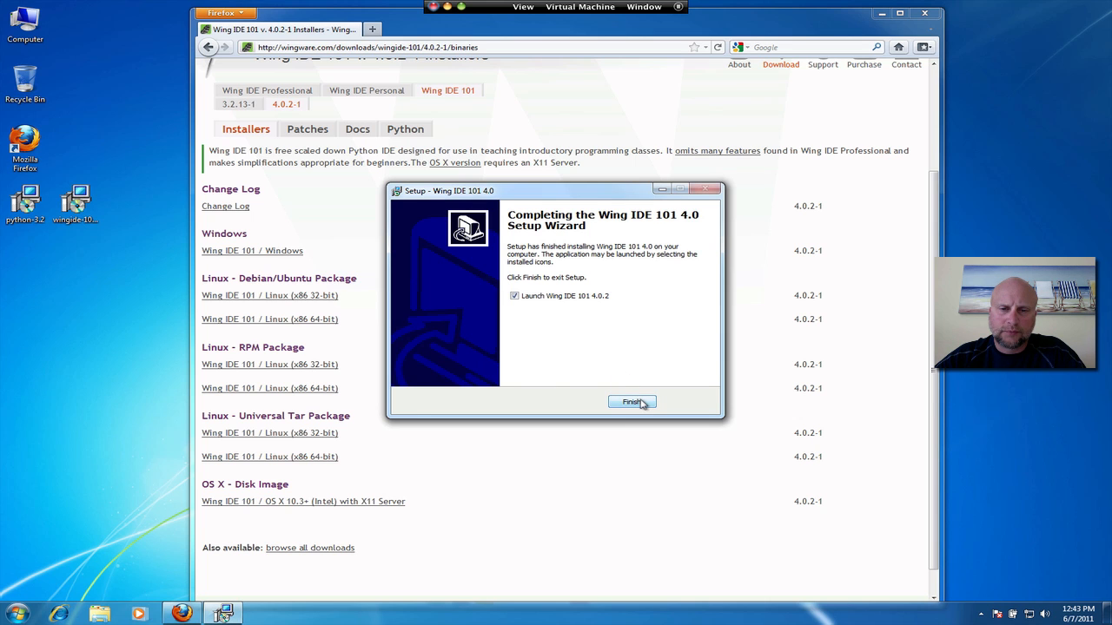
click(641, 403)
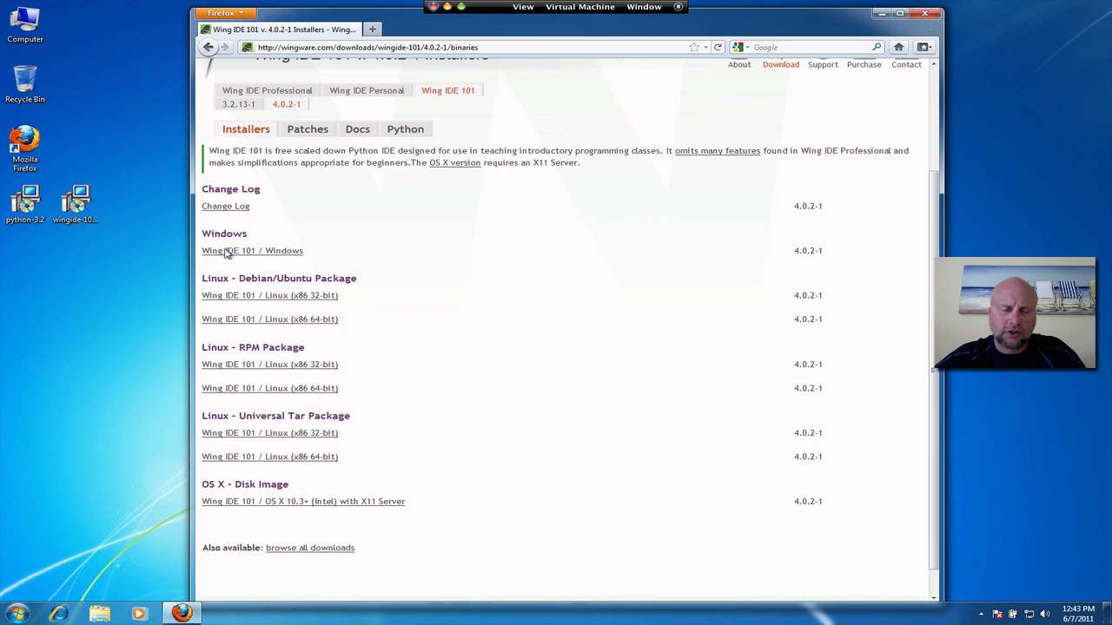
Accept the Wing IDE license agreement so the IDE opens.
click(680, 418)
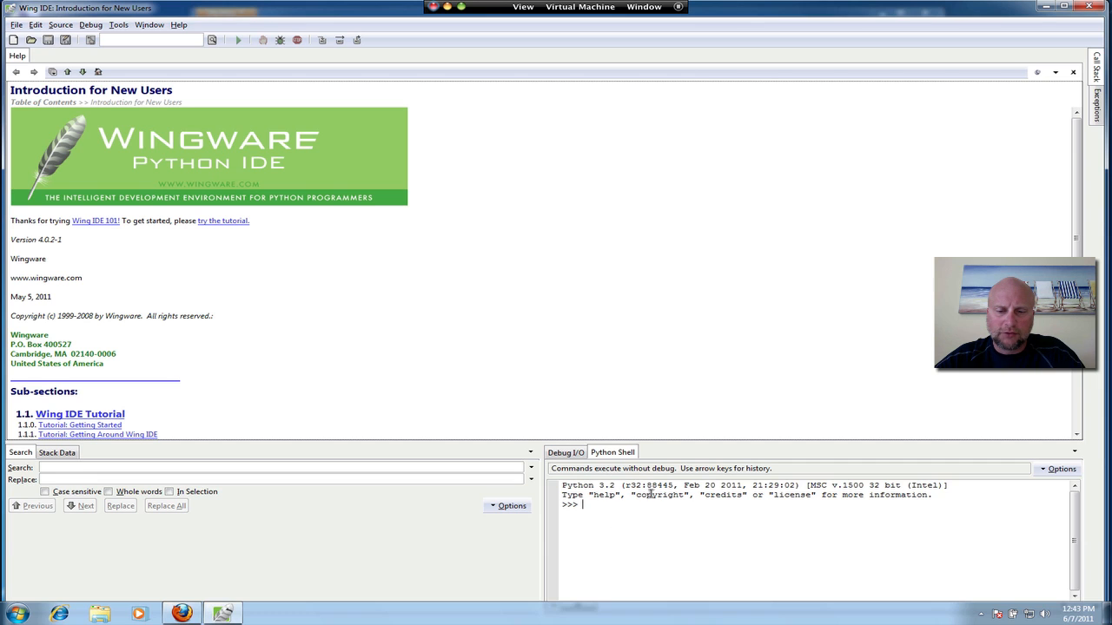
In Edit > Configure Python, choose a Custom Python executable and browse for it.
click(35, 25)
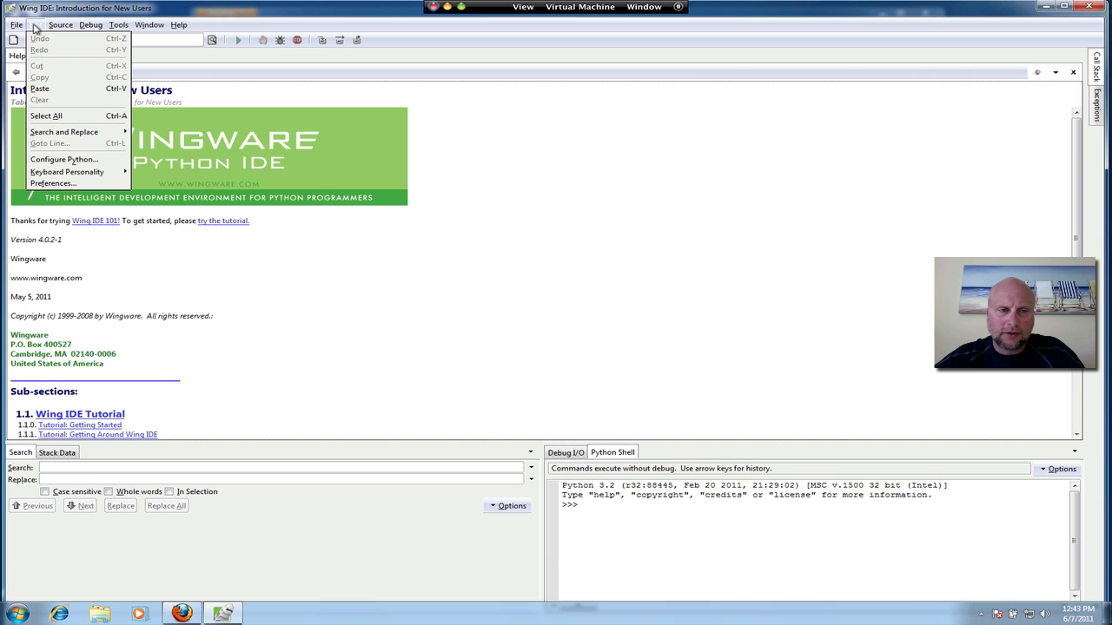
click(61, 160)
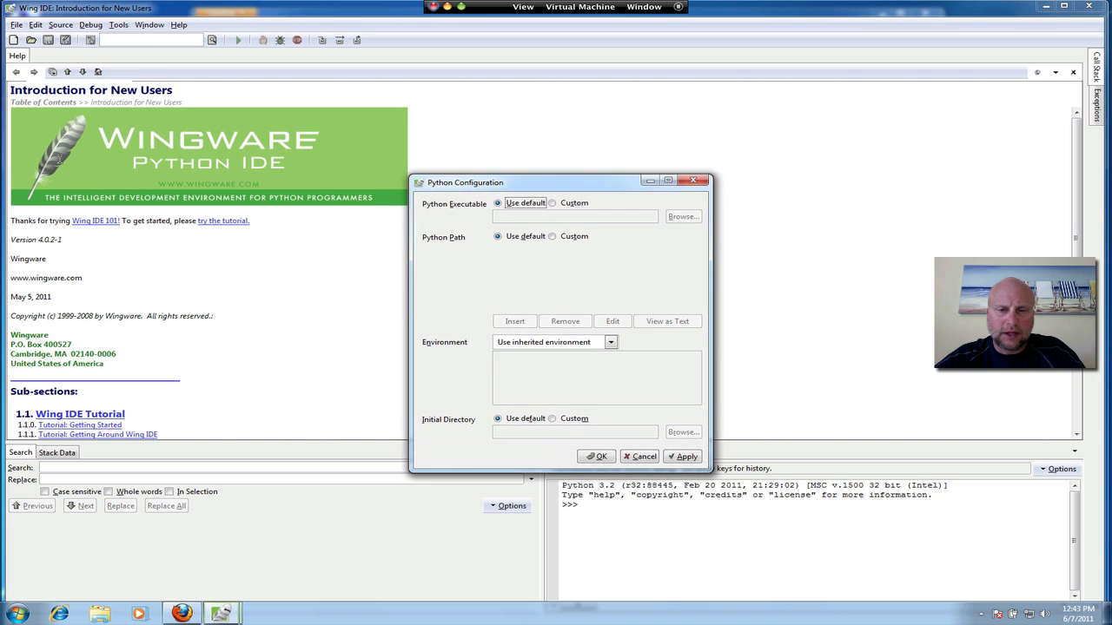
click(552, 203)
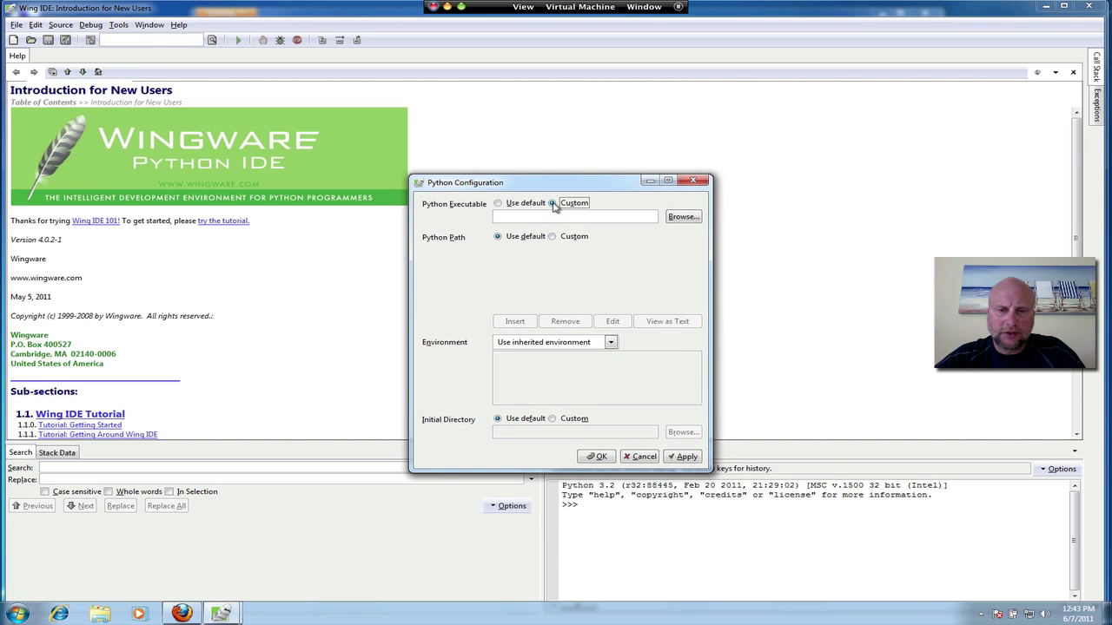
click(683, 216)
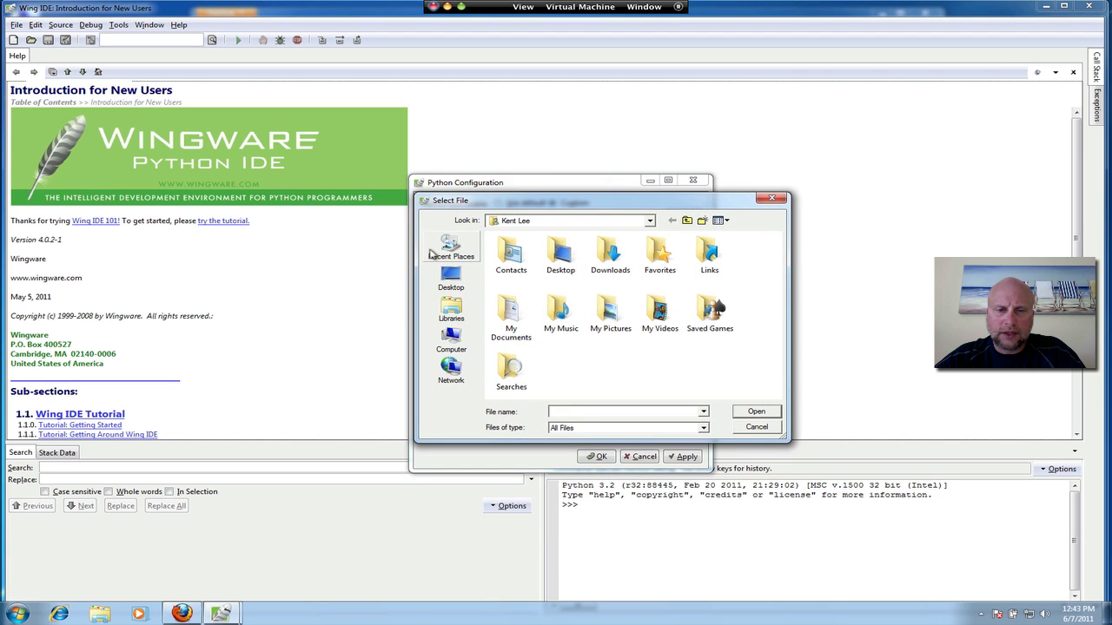
Select C:\Python32\python.exe as the executable and save the configuration.
click(451, 341)
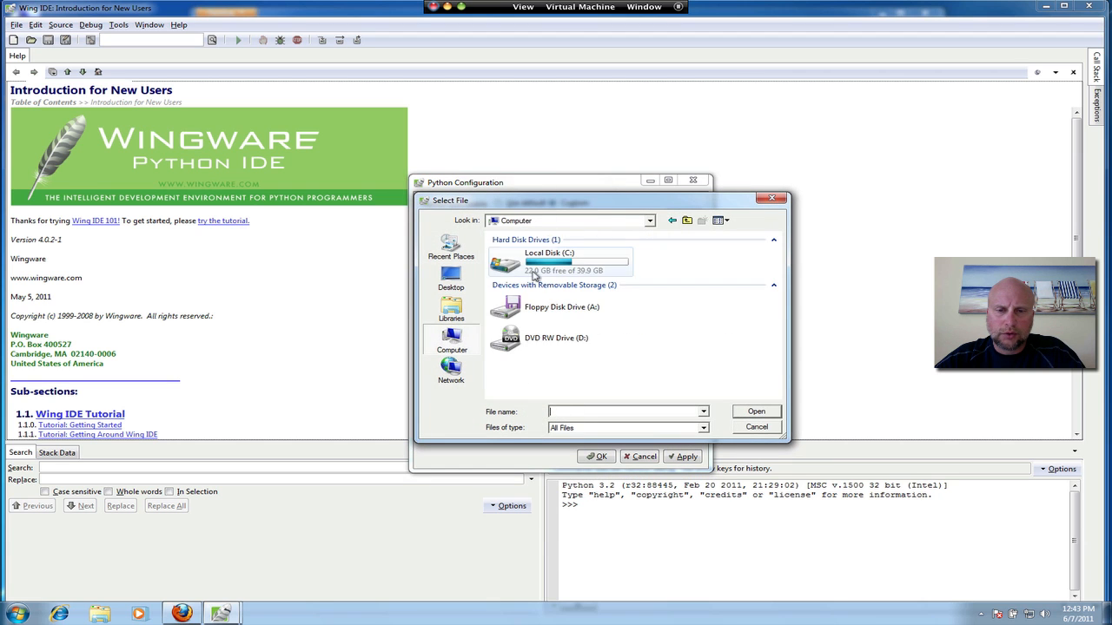
double_click(547, 265)
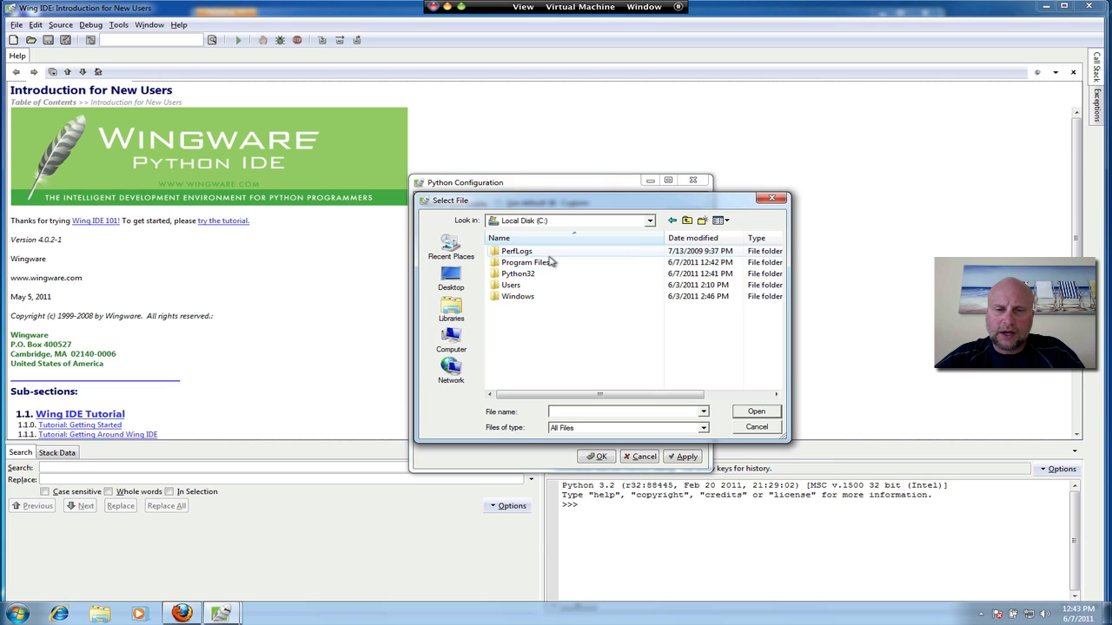
double_click(518, 273)
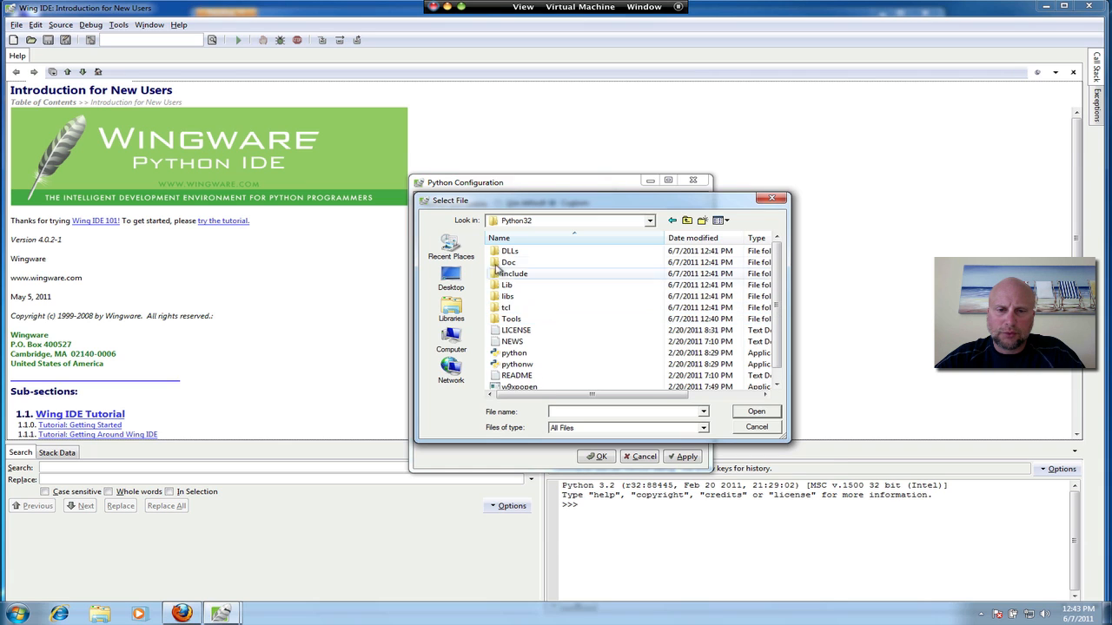
click(514, 353)
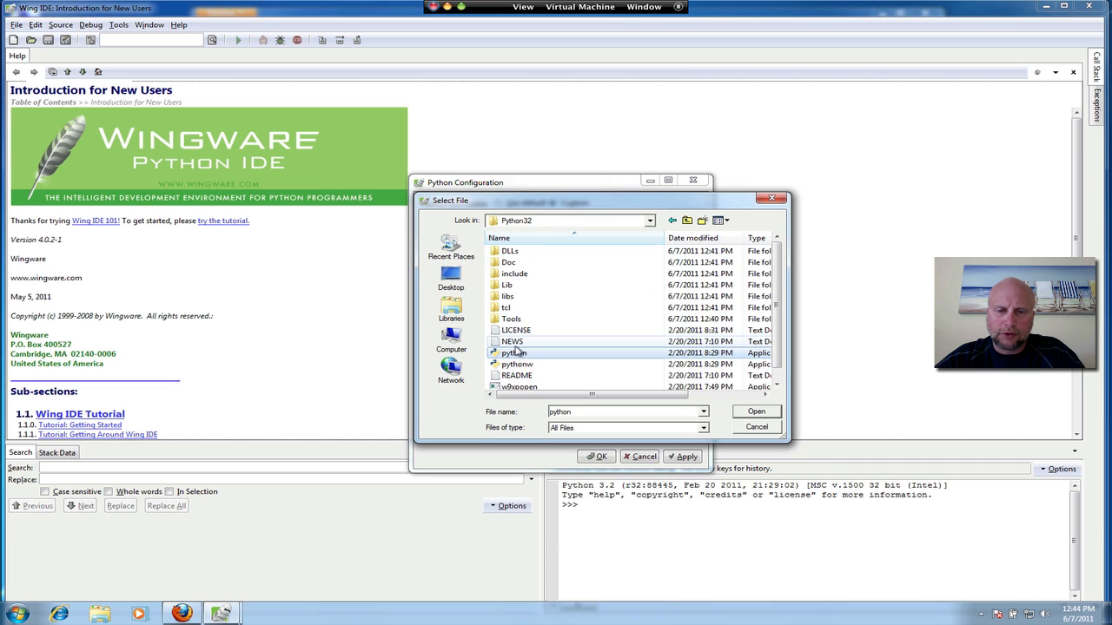
click(756, 412)
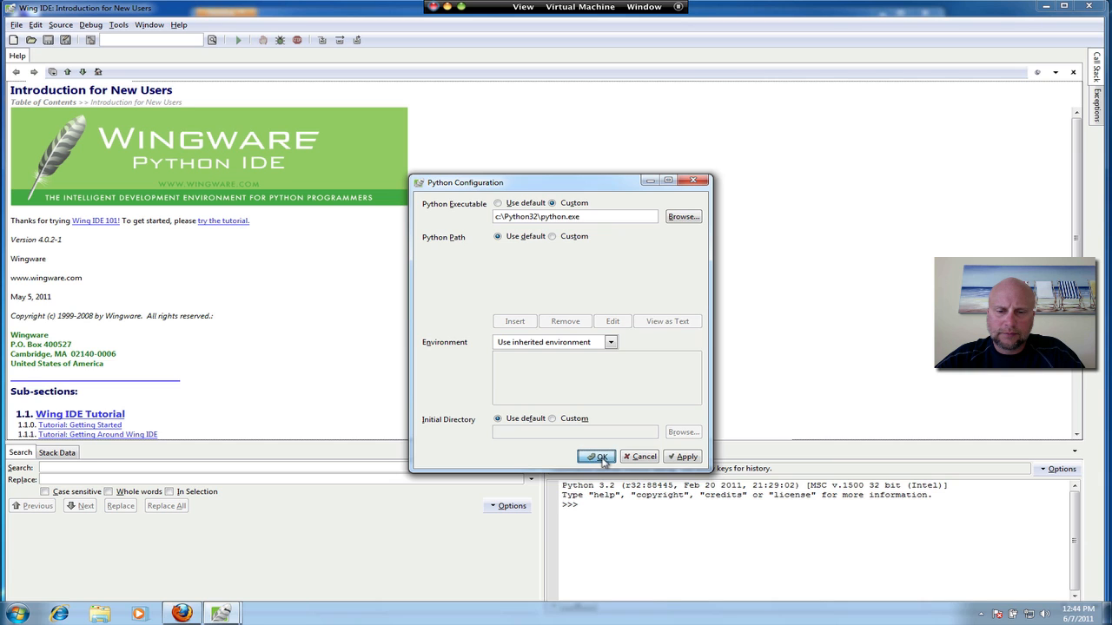
click(599, 456)
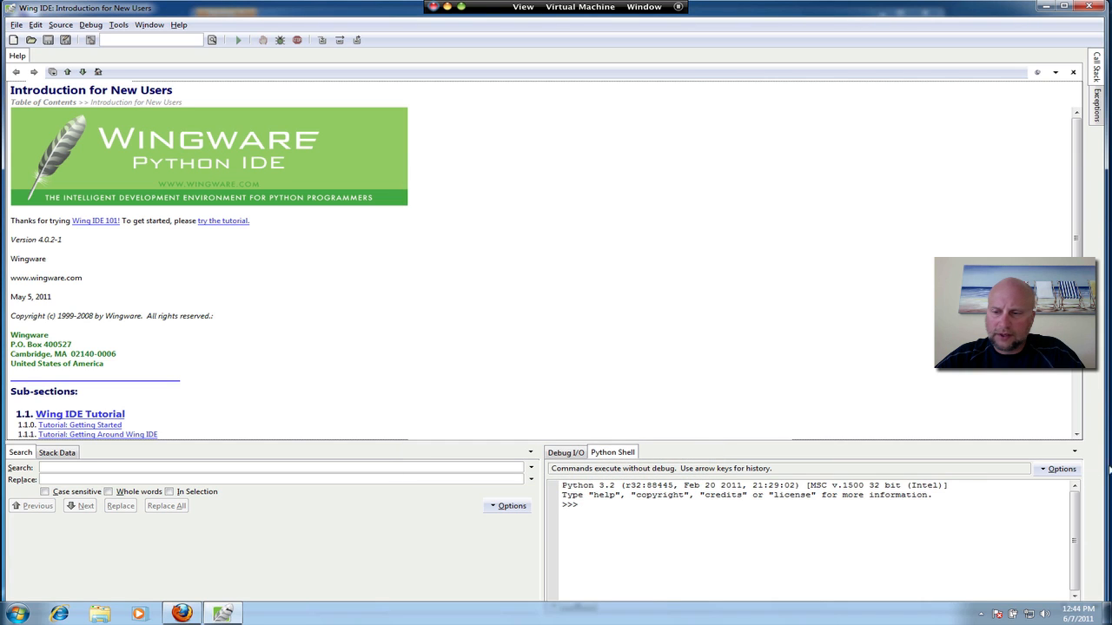
click(1060, 472)
click(1065, 486)
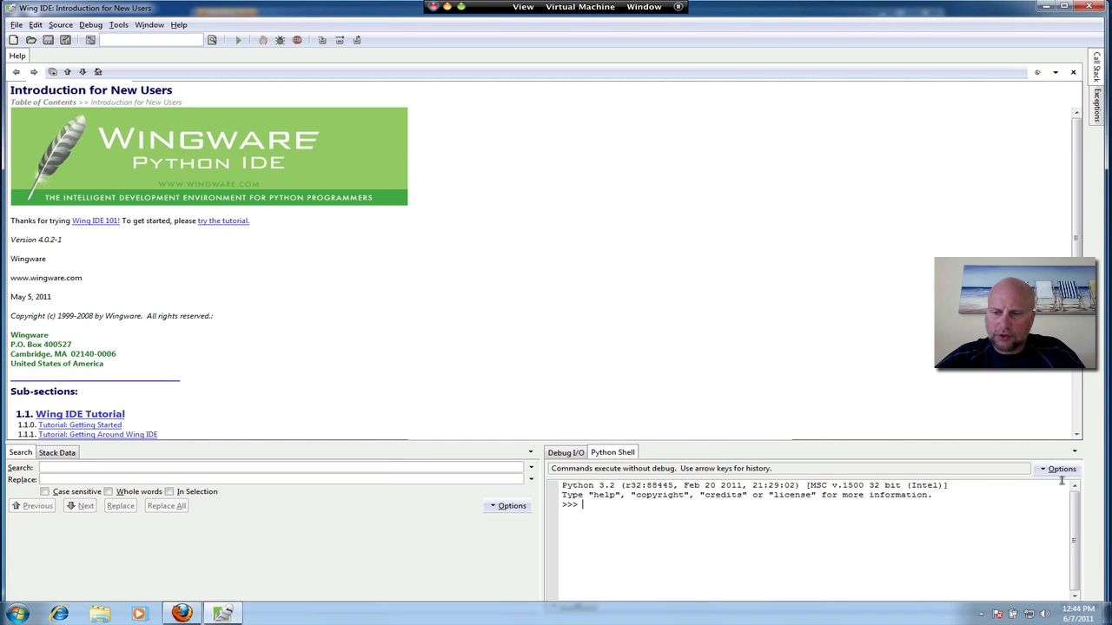